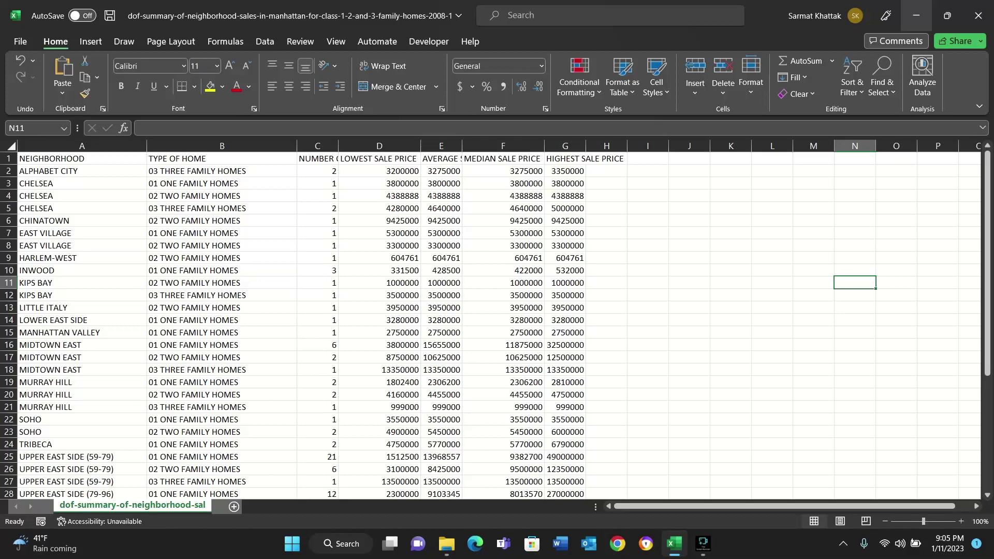
Step: Select columns D through G and start a Greater Than highlight rule that compares against cell G14
click(380, 146)
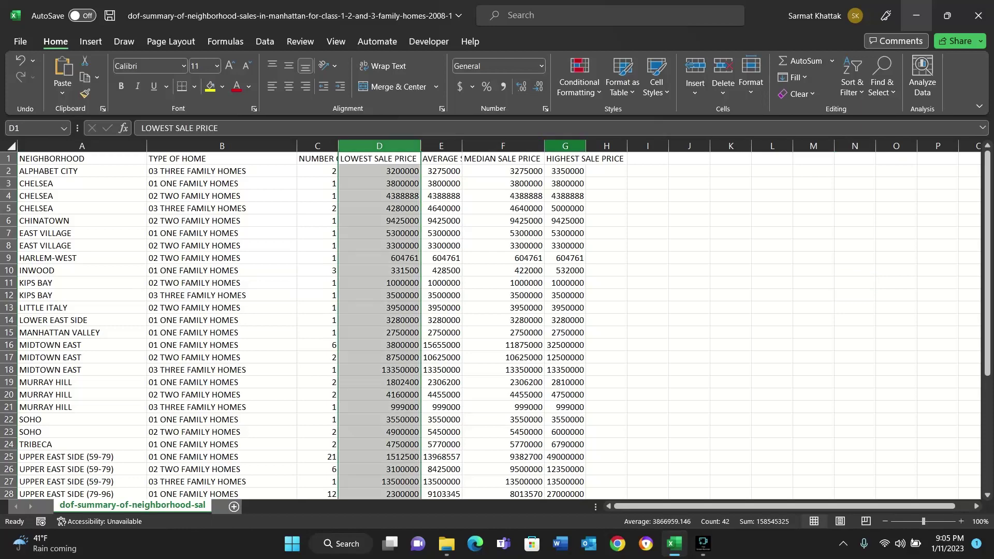
shift+click(565, 146)
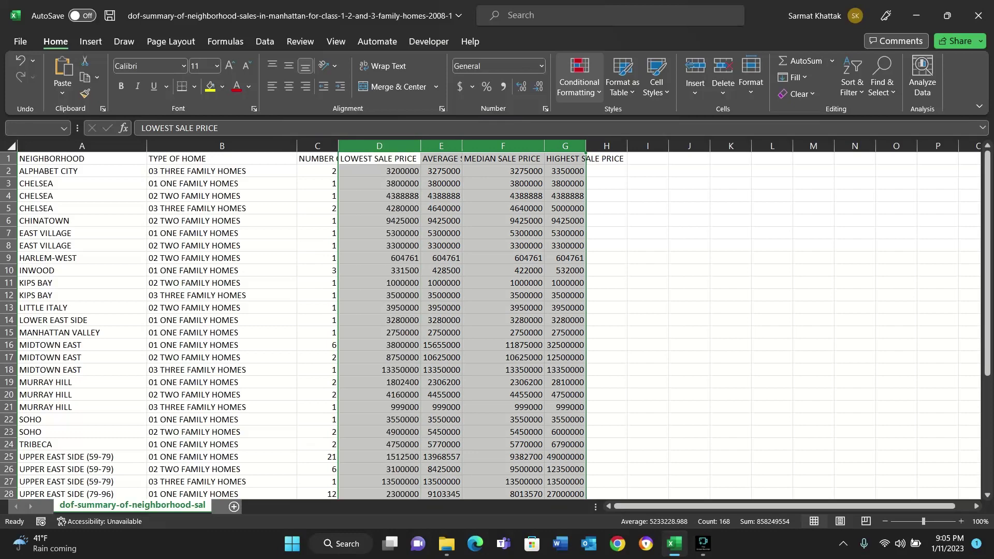
click(580, 77)
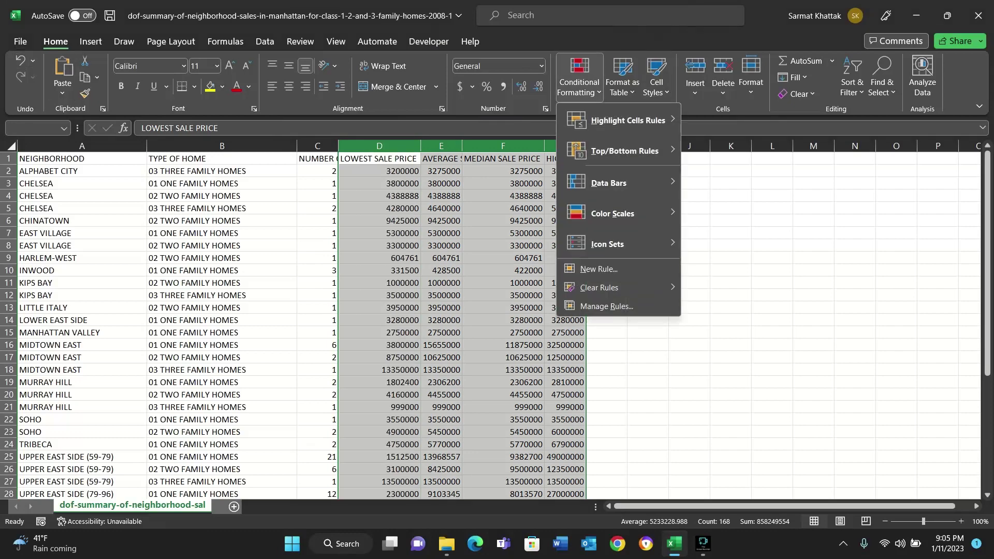
mouse_move(628, 120)
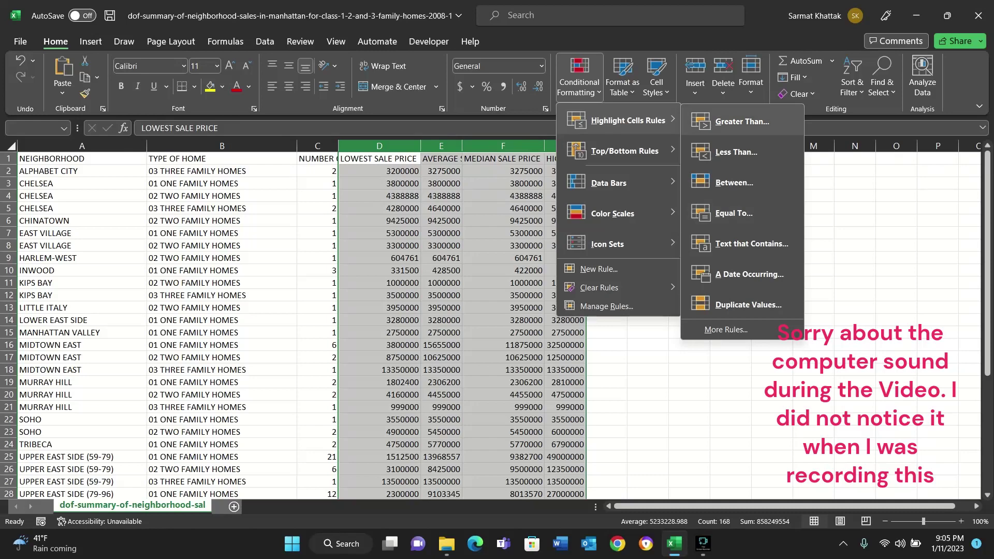
click(742, 121)
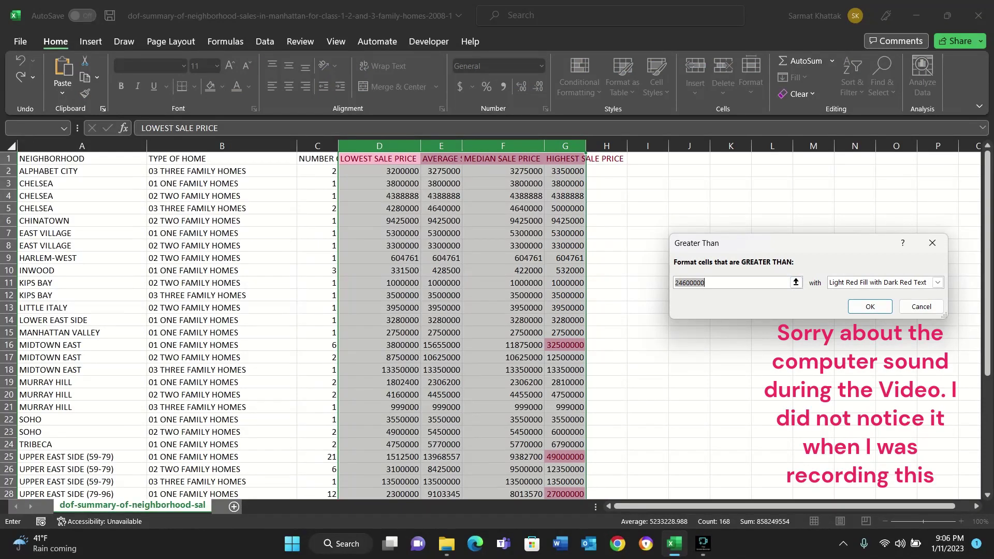
scroll(497, 326, down, 4)
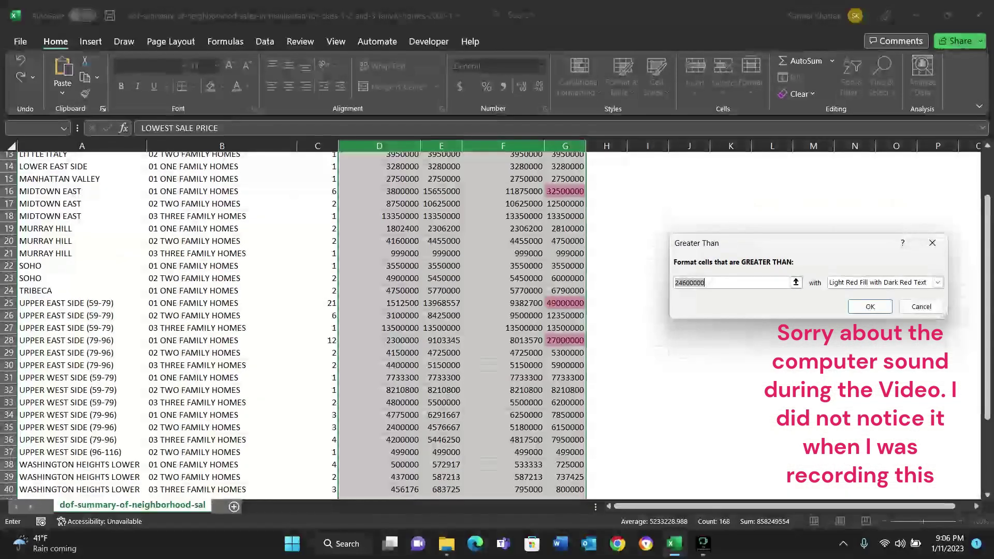
key(ctrl+a)
key(BackSpace)
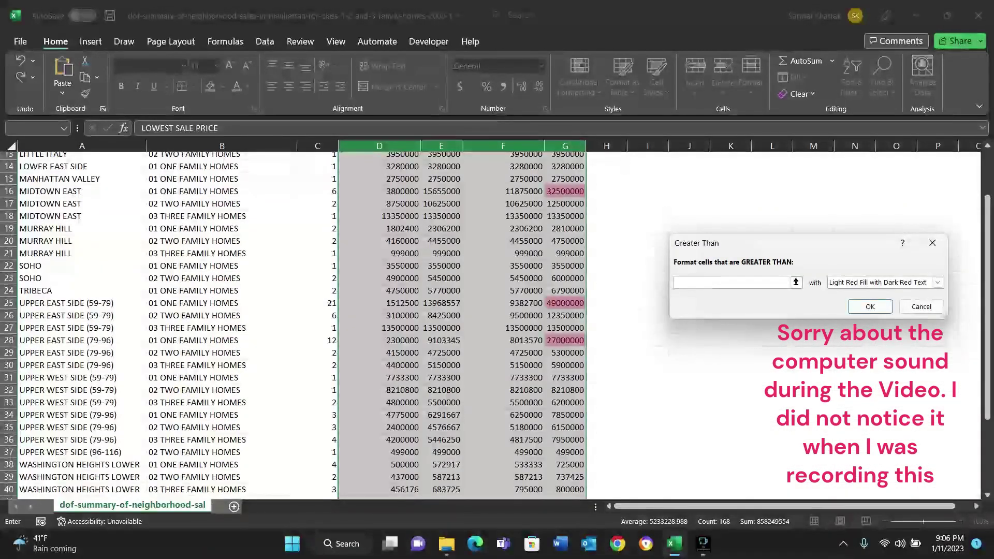
click(565, 166)
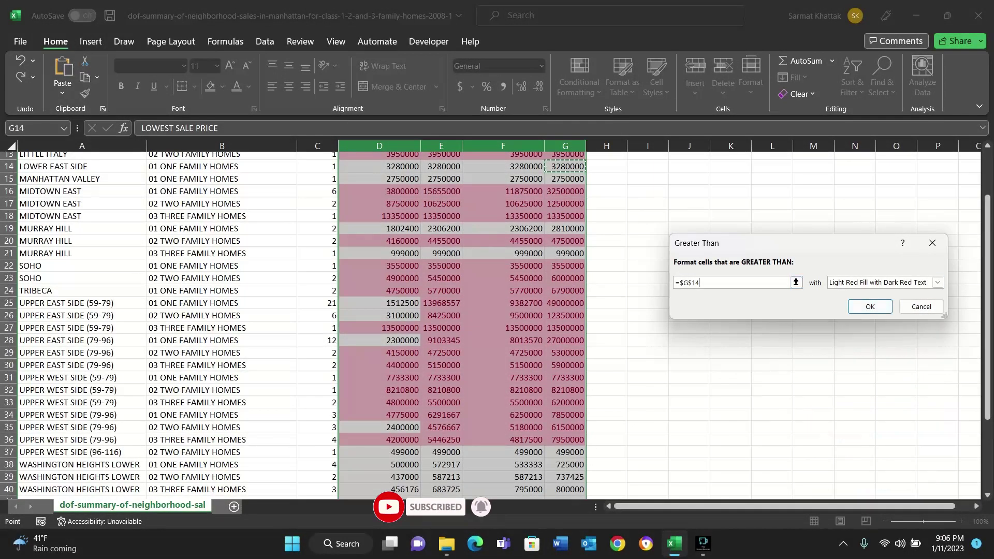
Step: Set the Greater Than rule's format to Yellow Fill with Dark Yellow Text and apply it to the price columns
click(938, 282)
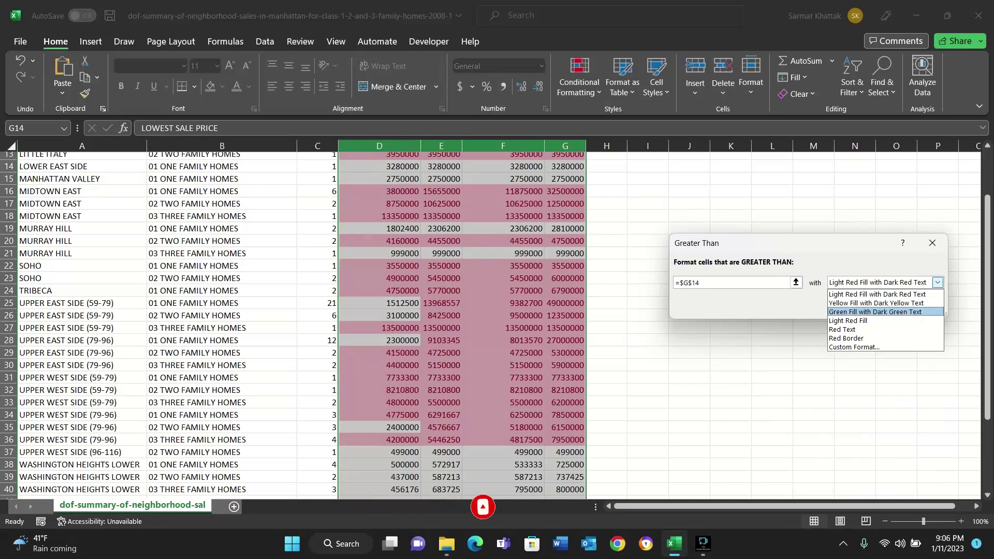
key(Up)
key(Up)
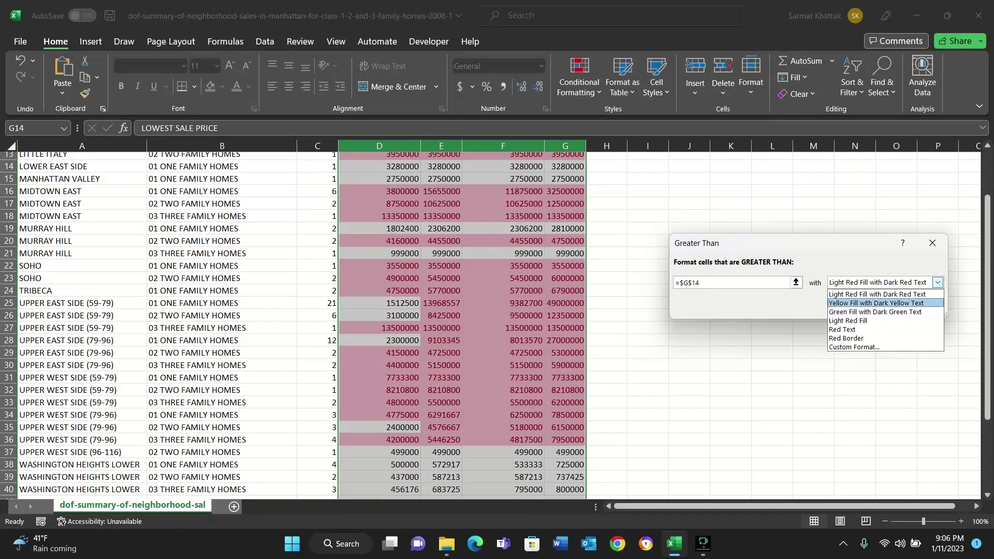
key(Return)
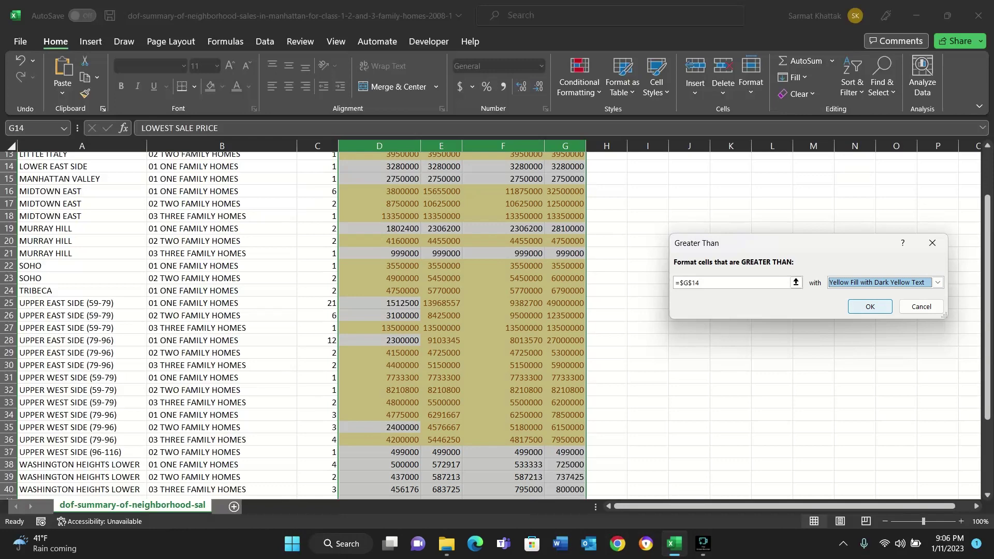
key(Return)
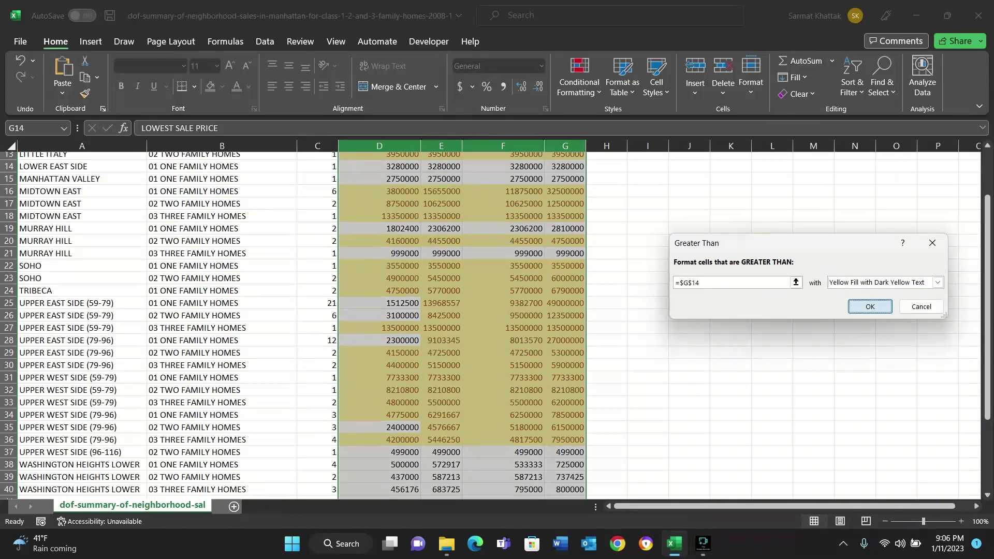
scroll(492, 326, up, 4)
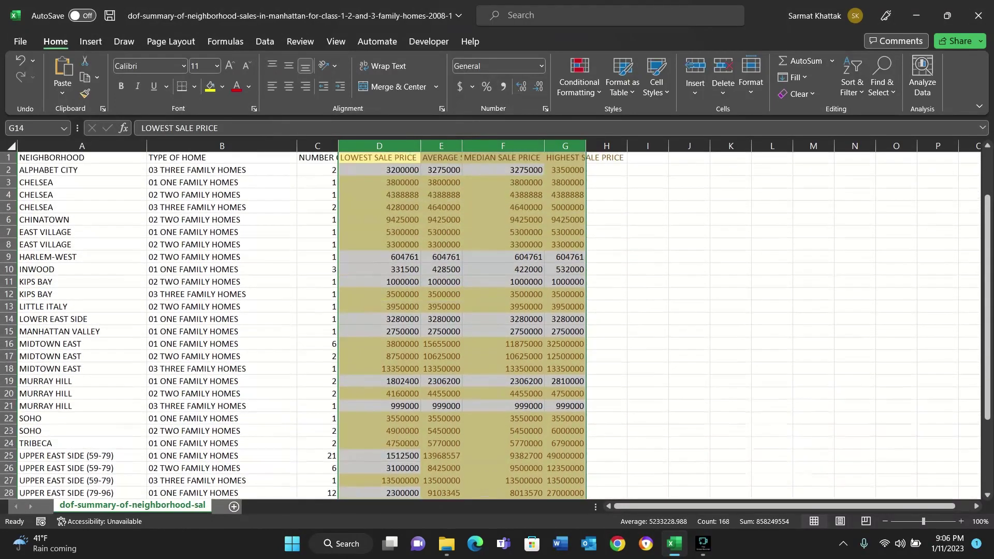
scroll(492, 326, down, 6)
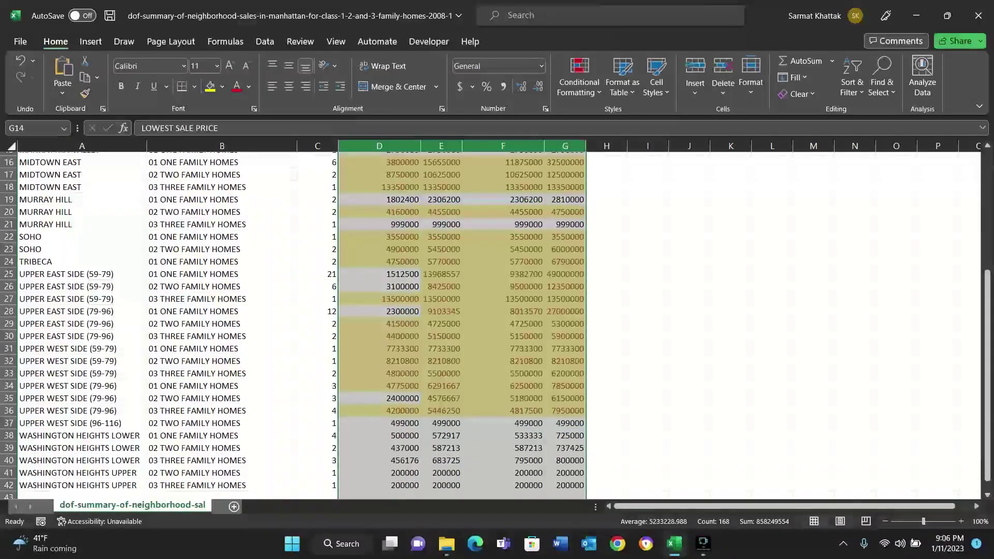
Step: Start a Less Than highlight rule on the price columns and give it a custom light green fill
click(579, 77)
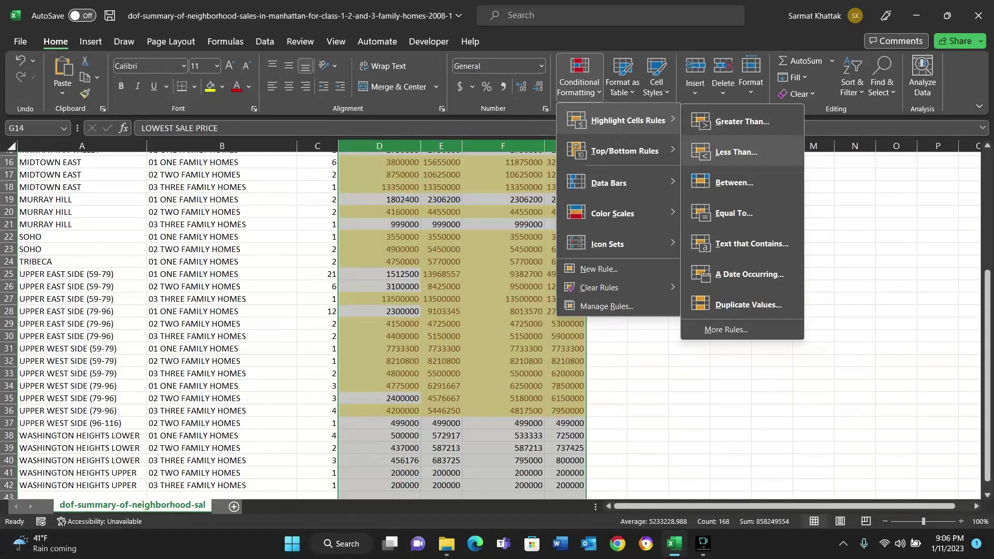
click(736, 151)
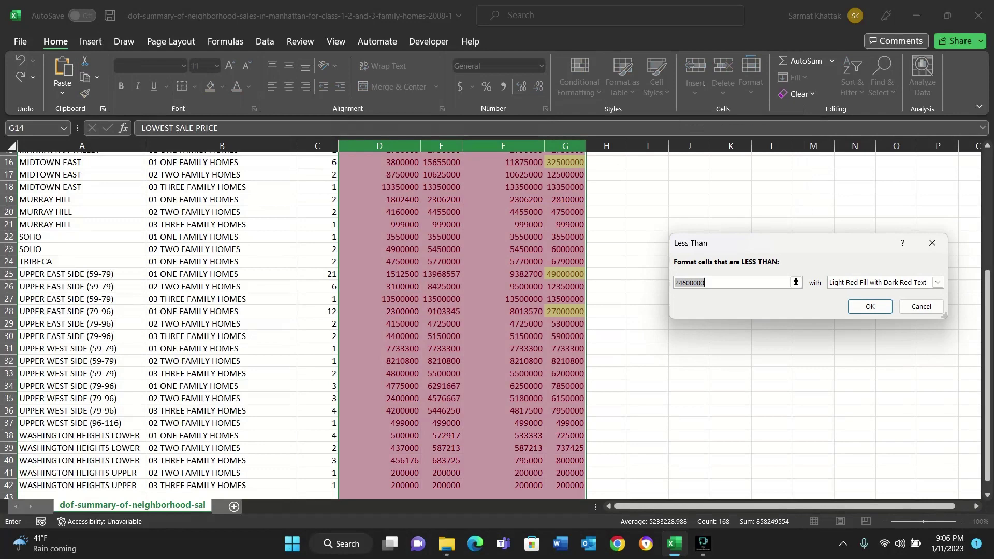
click(938, 282)
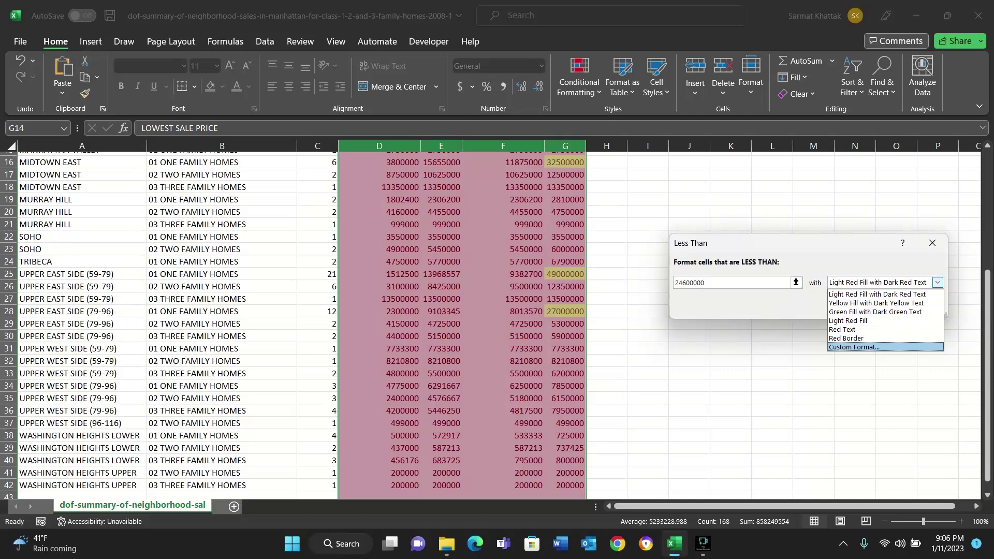
key(Return)
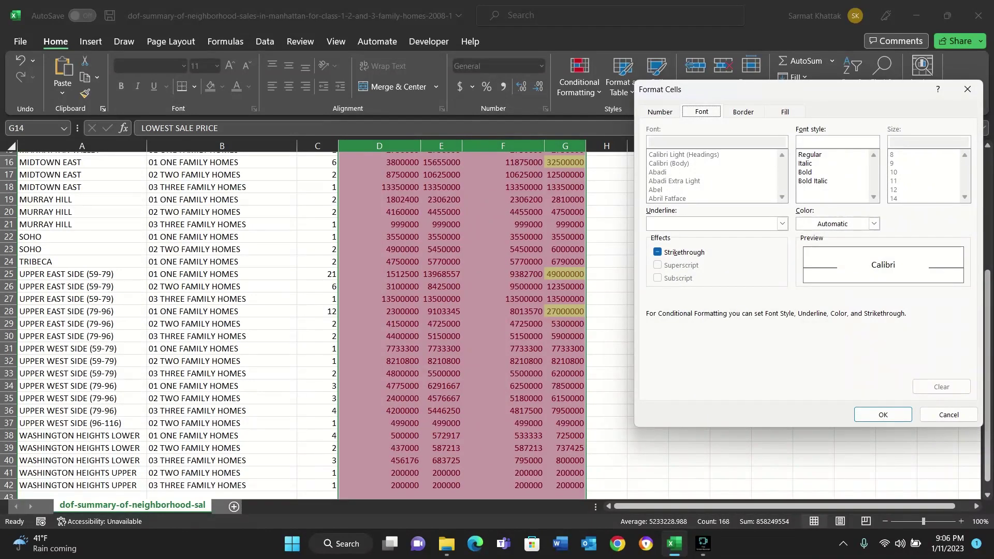
click(786, 112)
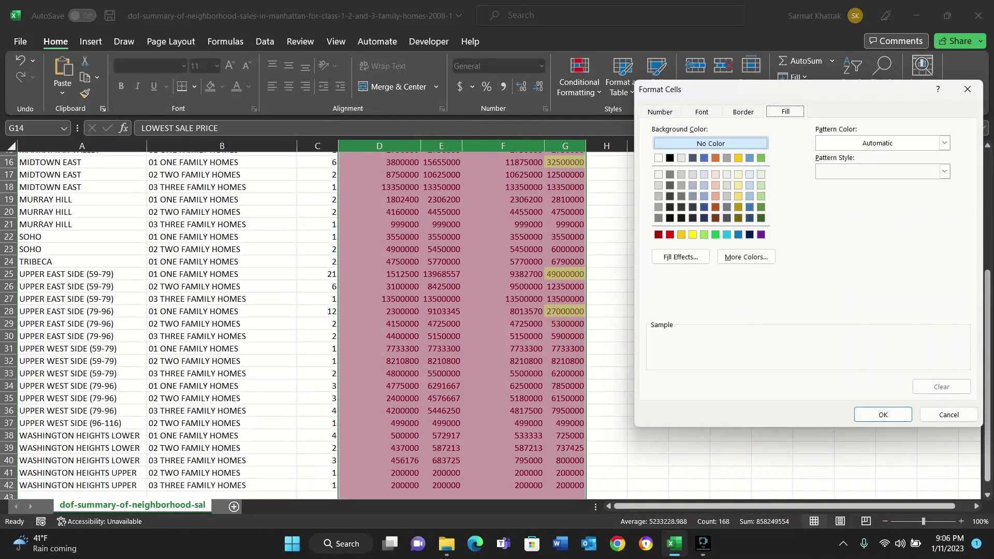
click(761, 196)
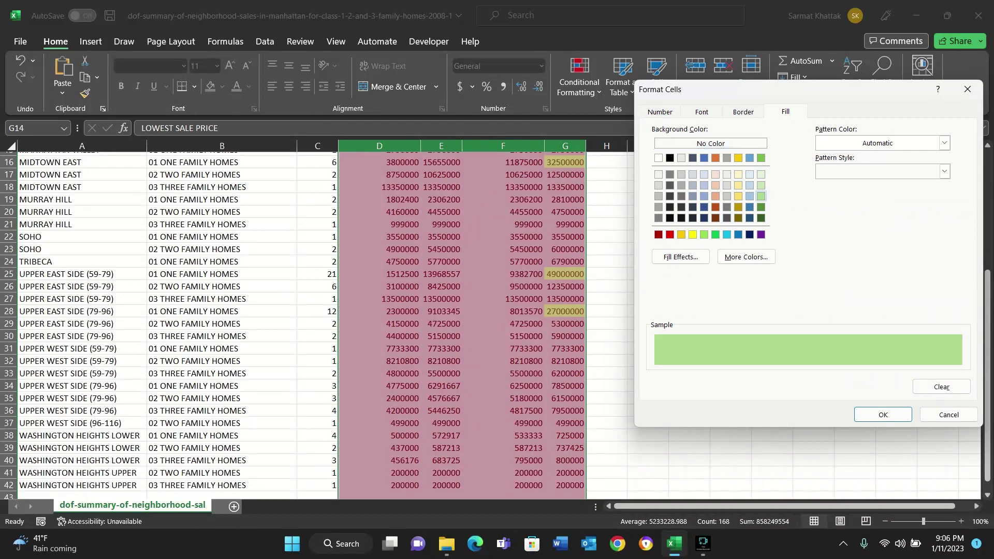
key(Return)
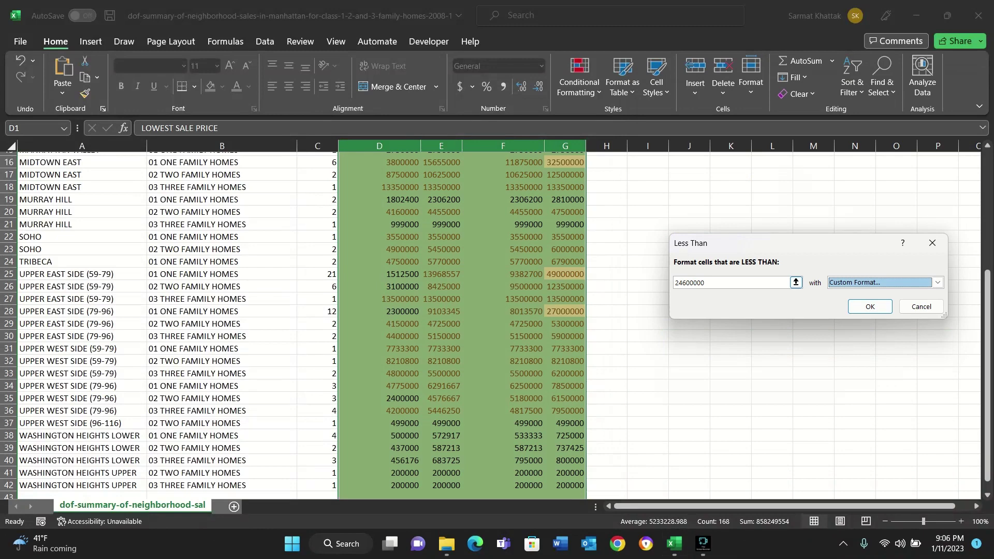
Step: Set the Less Than rule's comparison value to cell E37, apply the rule, and review the highlighted rows
click(745, 283)
key(BackSpace)
key(BackSpace)
key(BackSpace)
key(BackSpace)
key(BackSpace)
key(BackSpace)
key(BackSpace)
key(BackSpace)
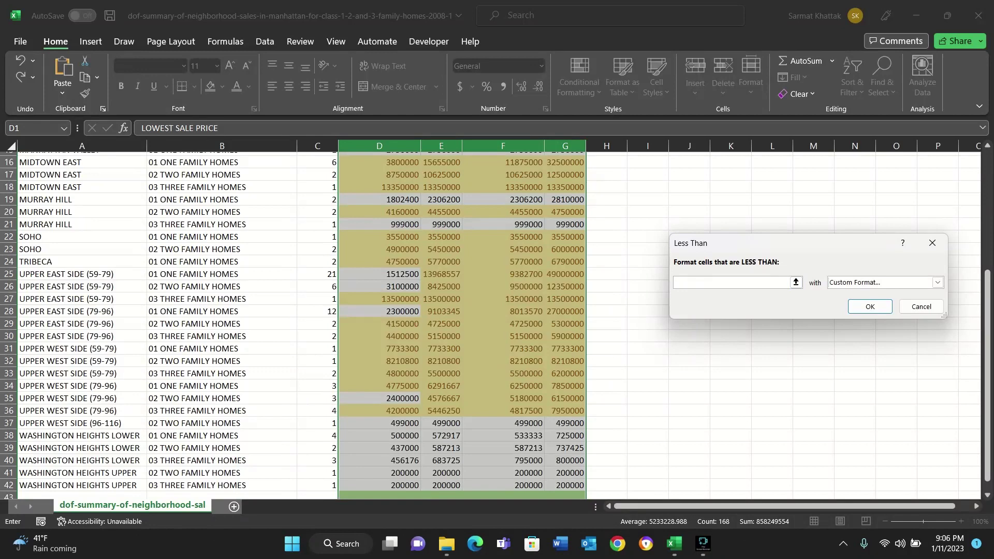
click(441, 424)
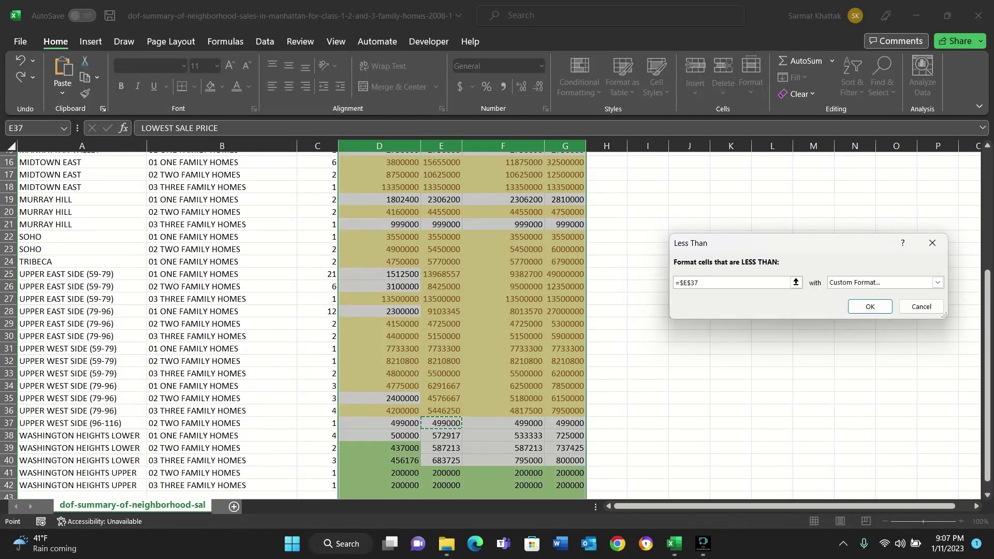
click(870, 306)
scroll(870, 306, down, 5)
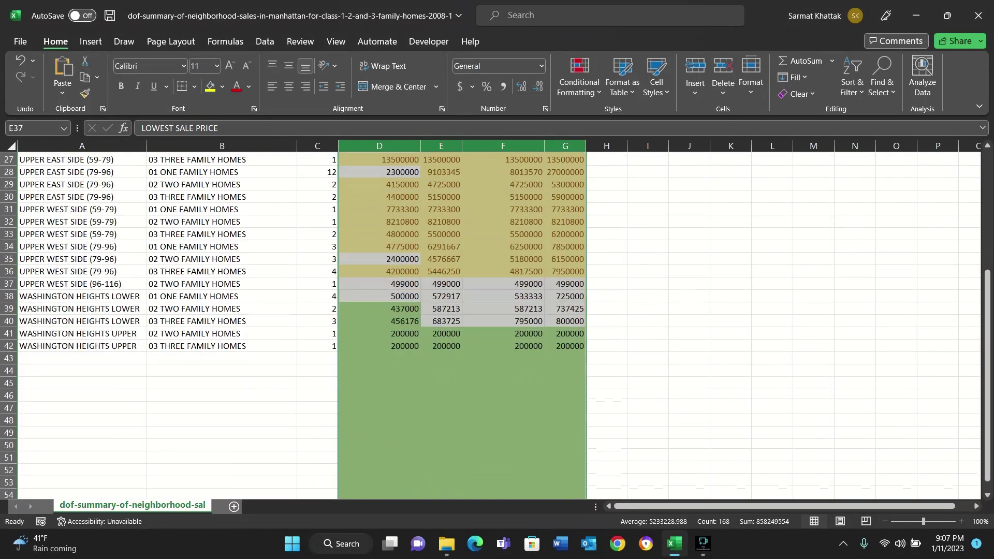
scroll(490, 325, up, 10)
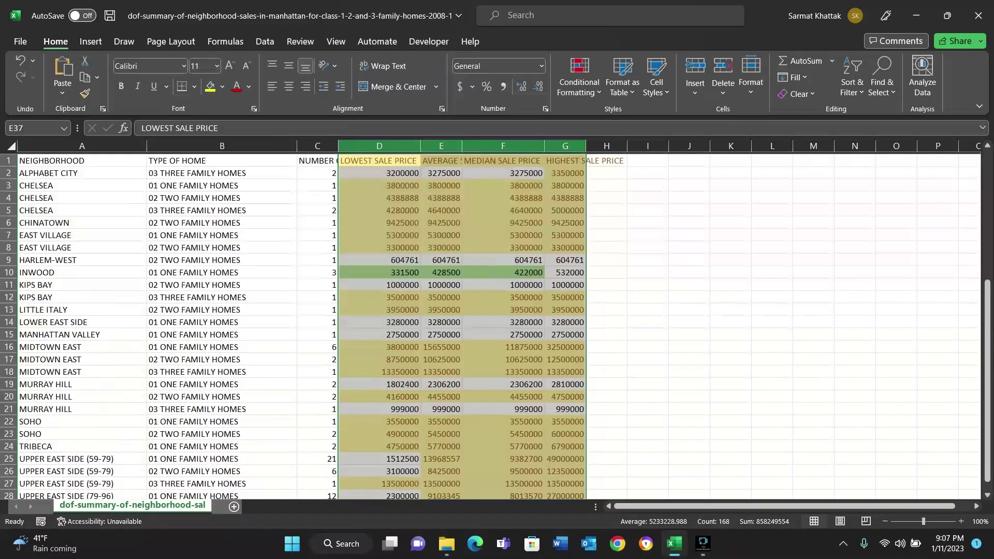
scroll(490, 325, down, 8)
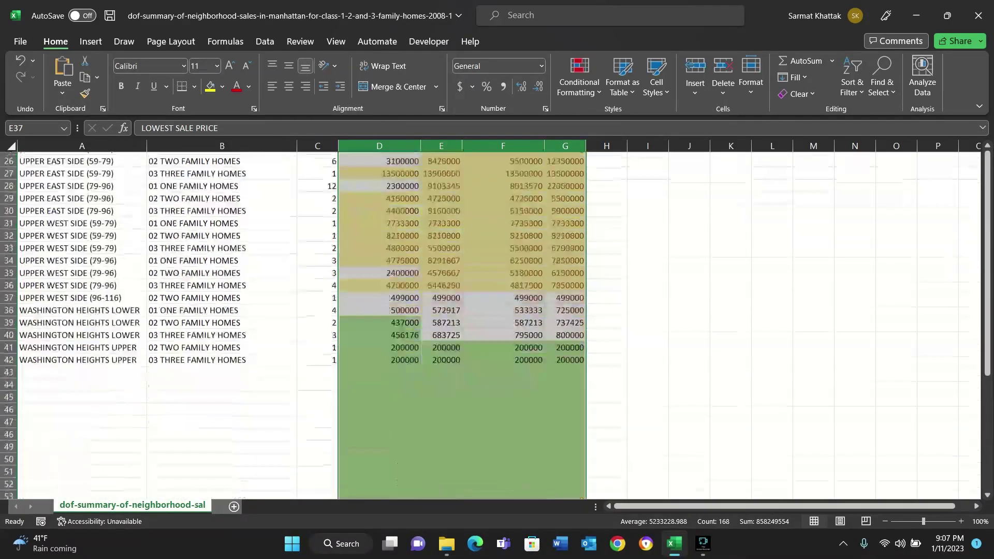
scroll(490, 325, up, 8)
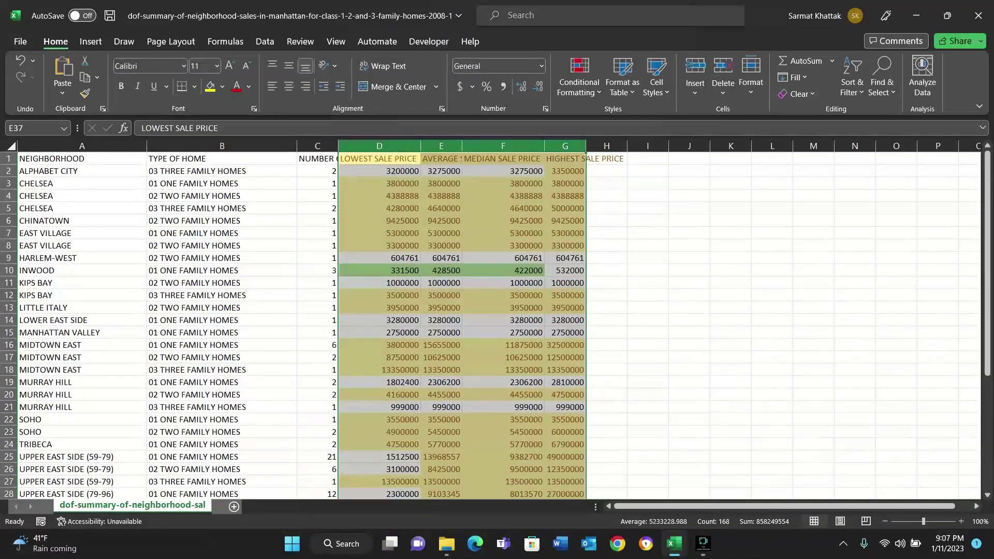
scroll(490, 325, down, 3)
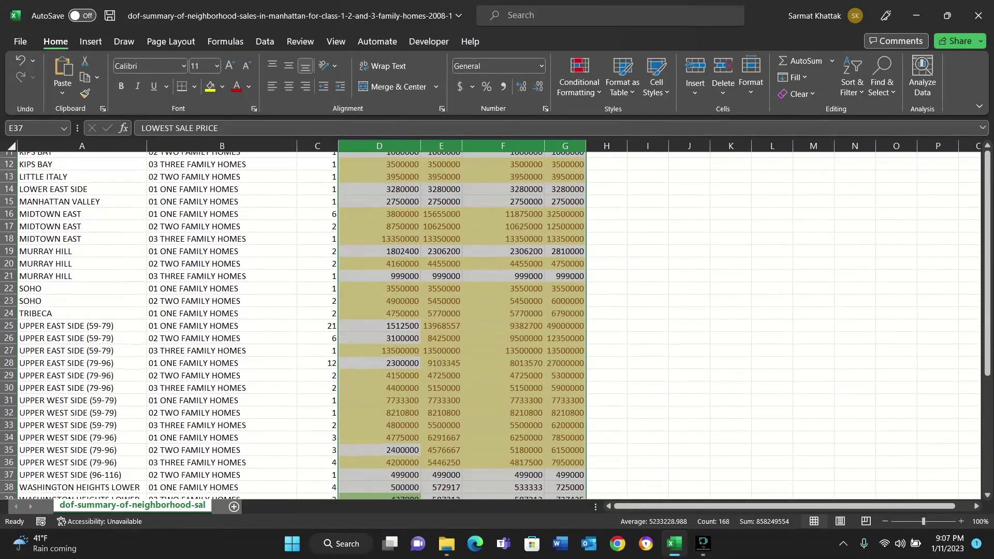
Step: Clear the conditional formatting rules from the entire sheet
scroll(490, 325, up, 3)
click(579, 78)
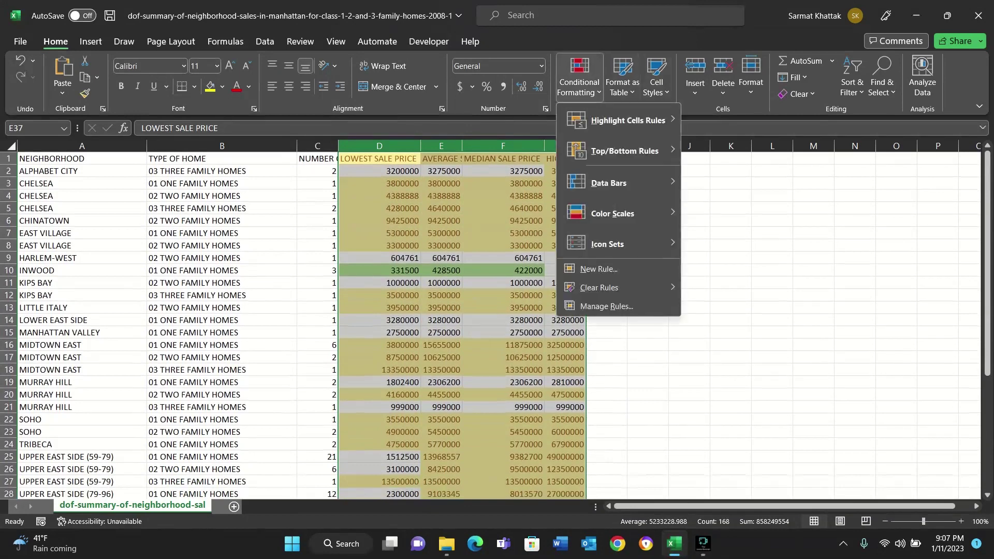
mouse_move(628, 121)
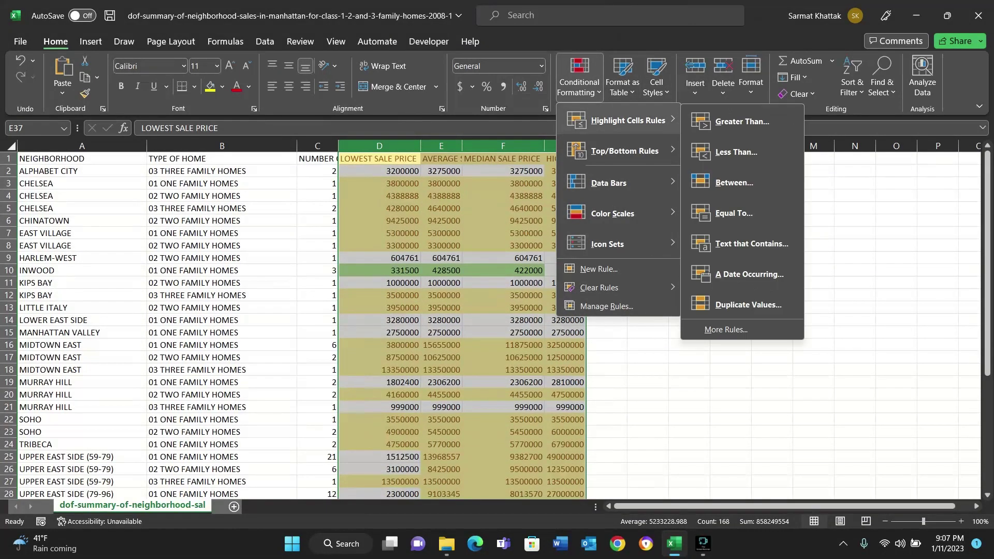
mouse_move(600, 287)
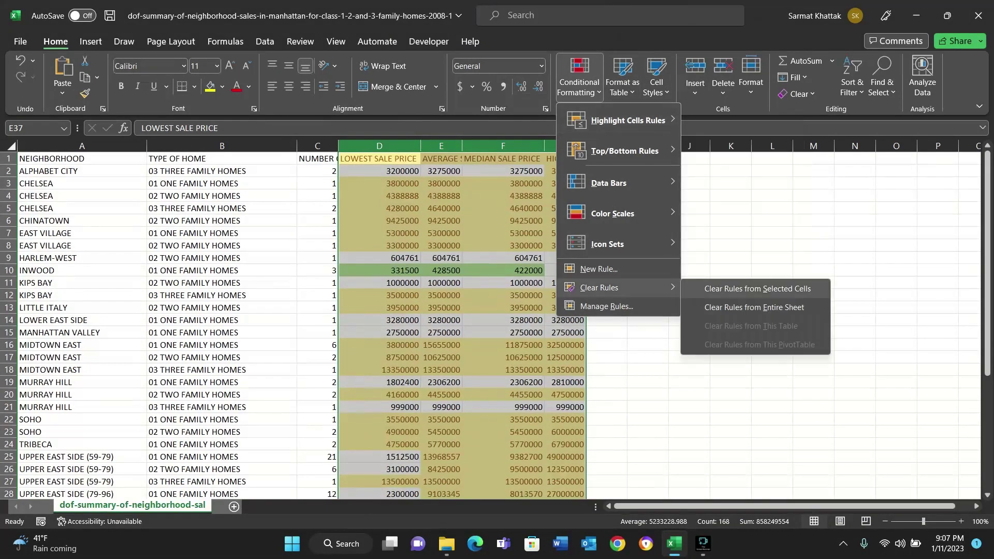
click(755, 307)
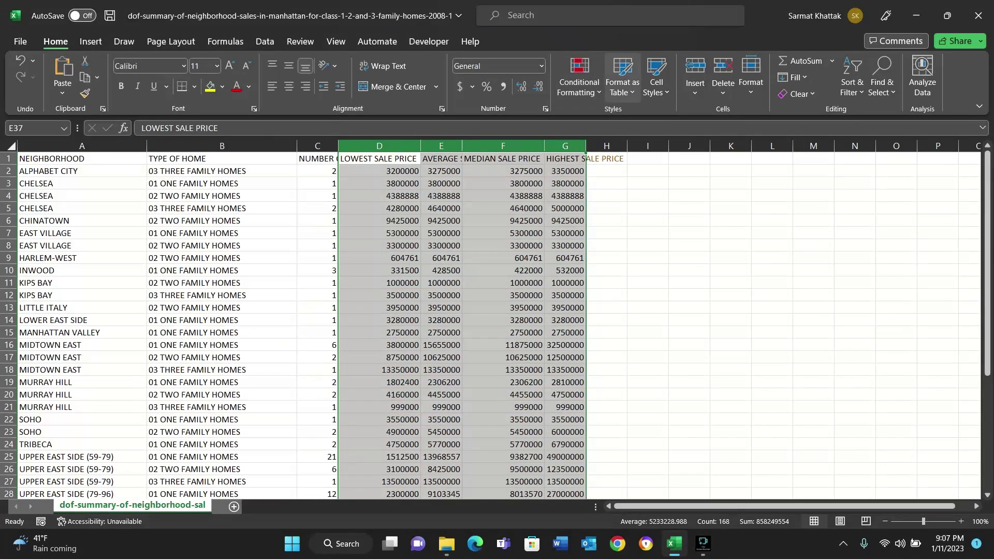
Step: Apply a Greater Than highlight rule to the price columns, comparing against cell F17, with Light Red Fill with Dark Red Text
click(580, 78)
mouse_move(628, 120)
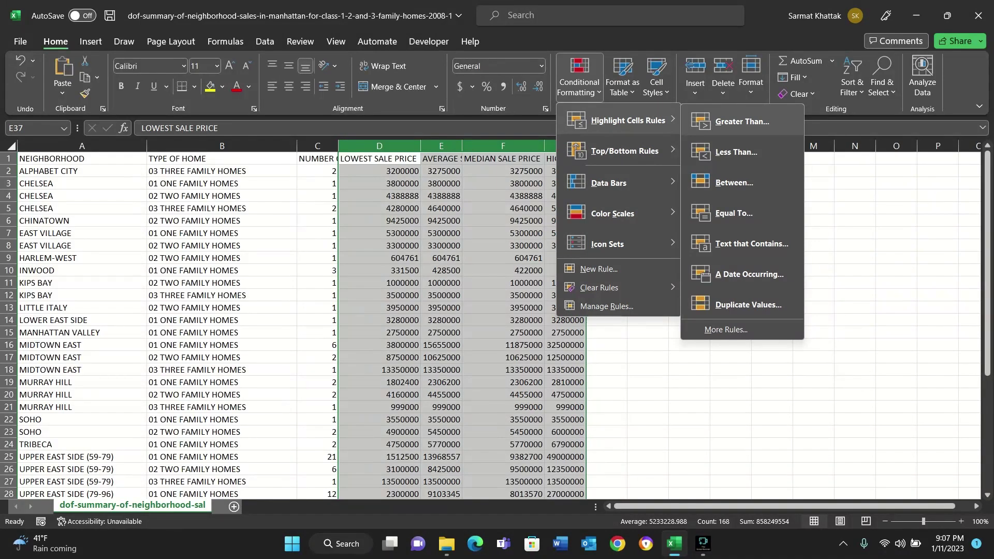
click(742, 122)
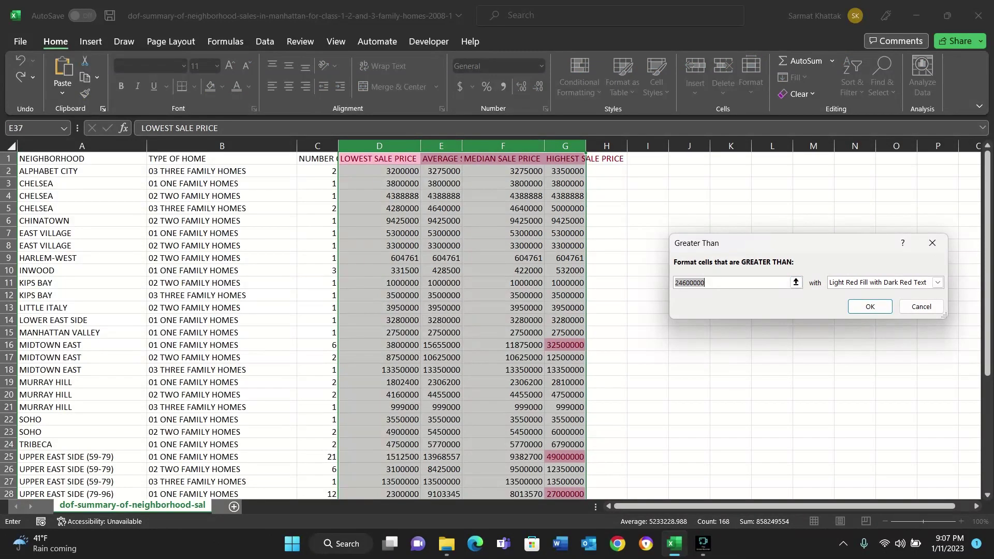
click(505, 358)
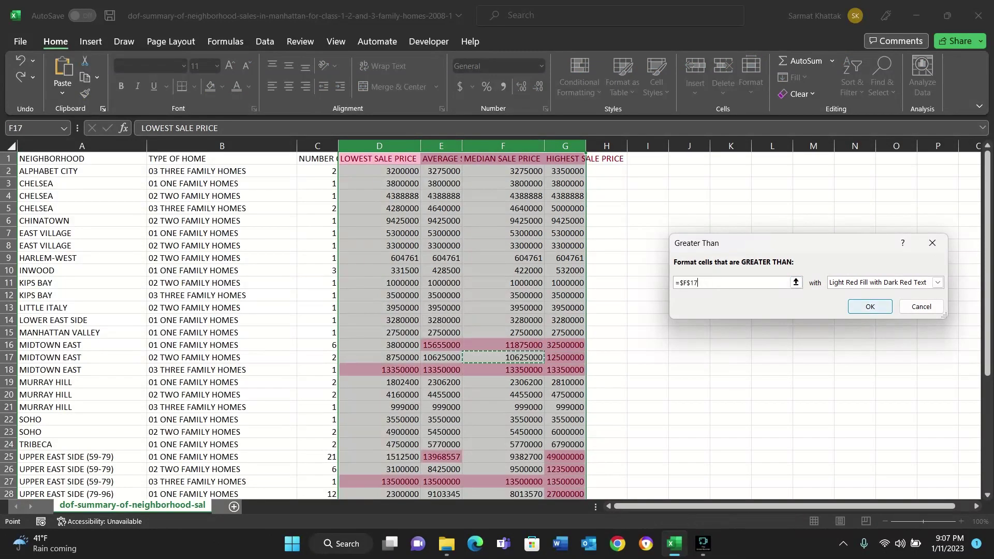
click(870, 307)
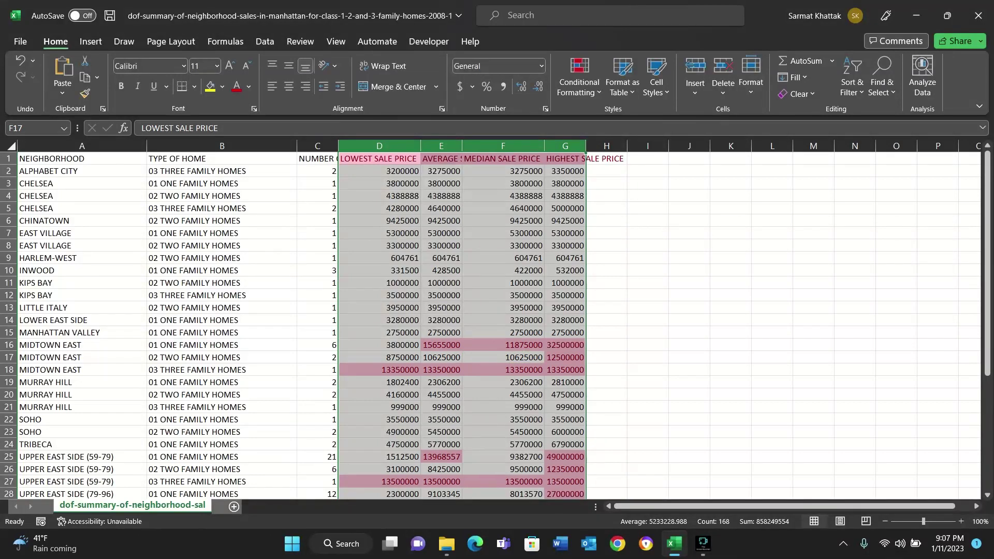
Step: Start another Greater Than highlight rule on the price columns and set its comparison value to cell D12
click(579, 83)
mouse_move(576, 129)
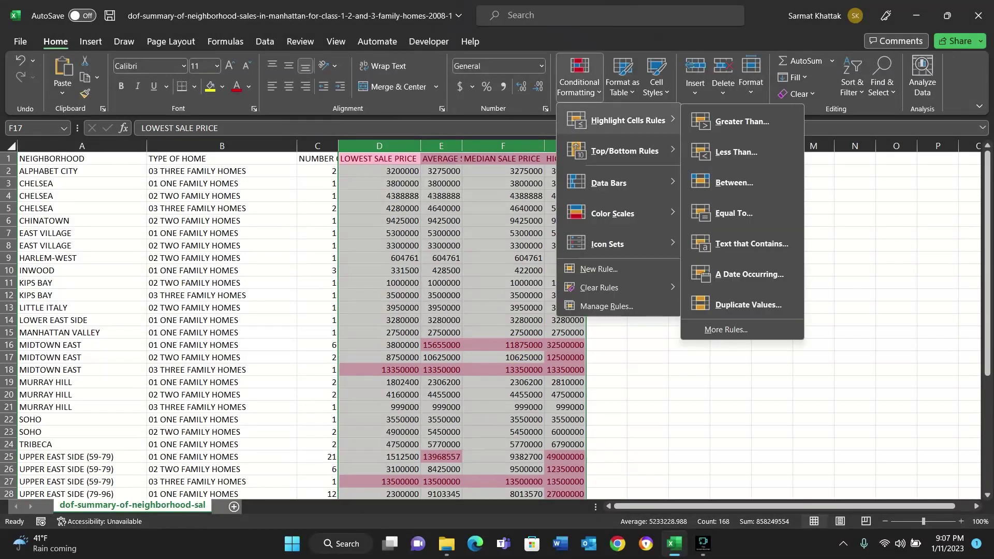
click(742, 121)
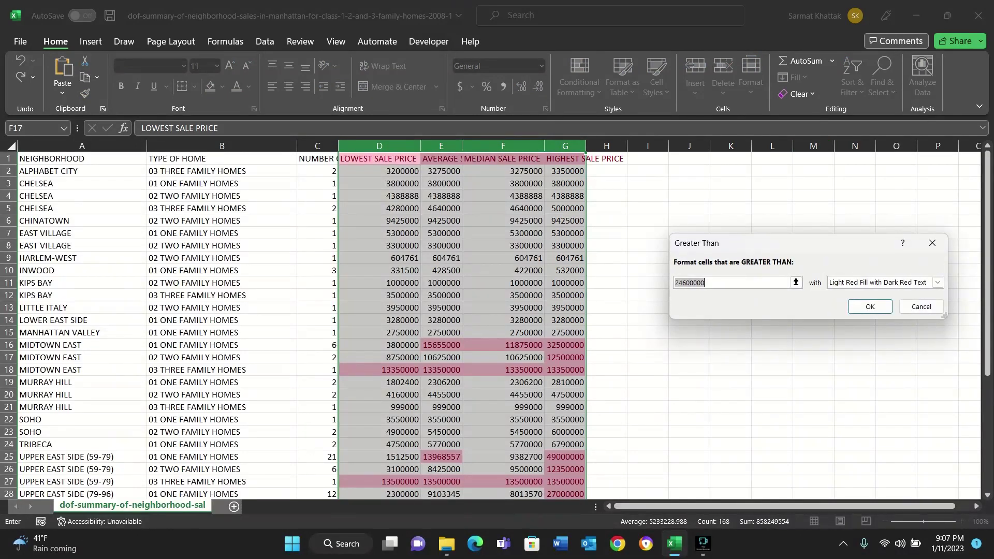
click(380, 295)
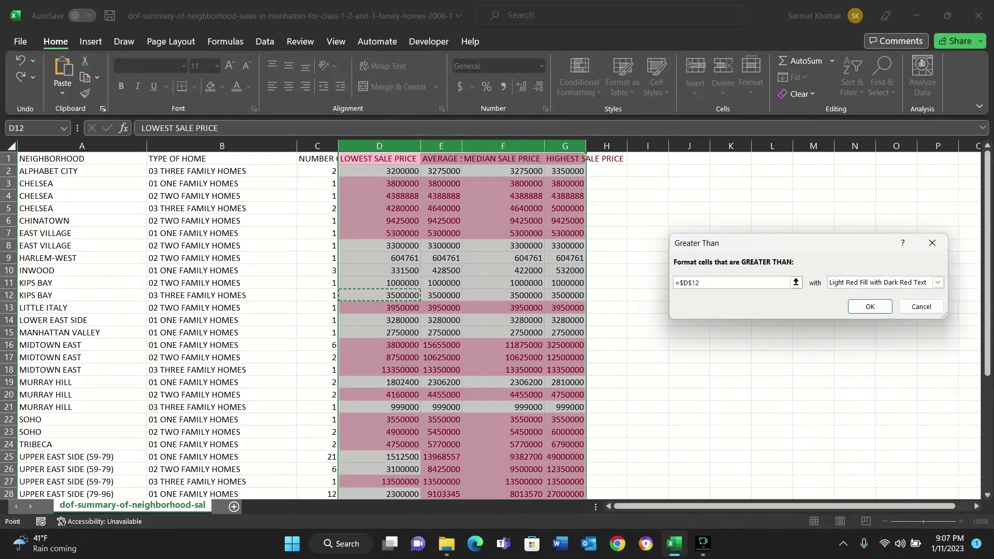
Step: Try a custom format with a blue fill and italic font on the Greater Than rule, and cancel the rule
click(938, 283)
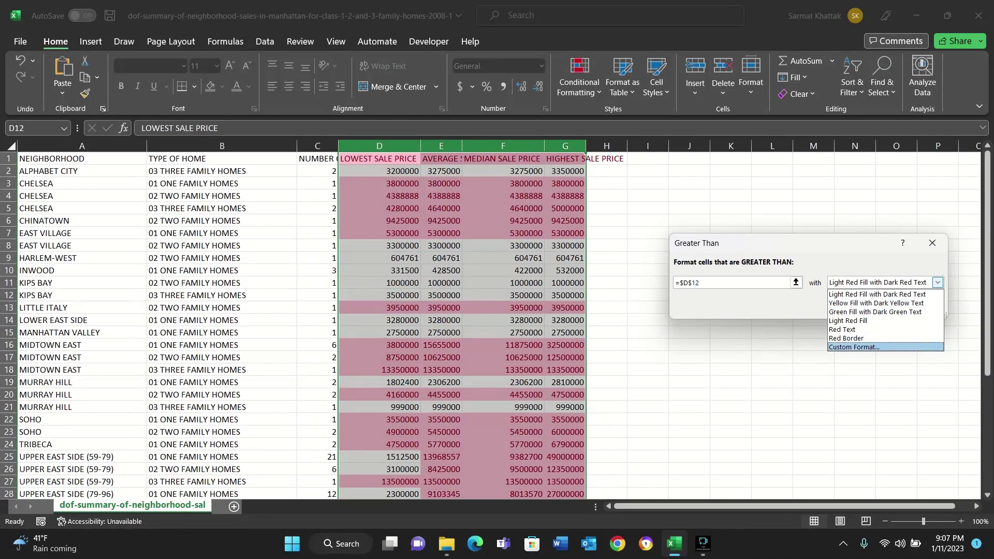
click(875, 347)
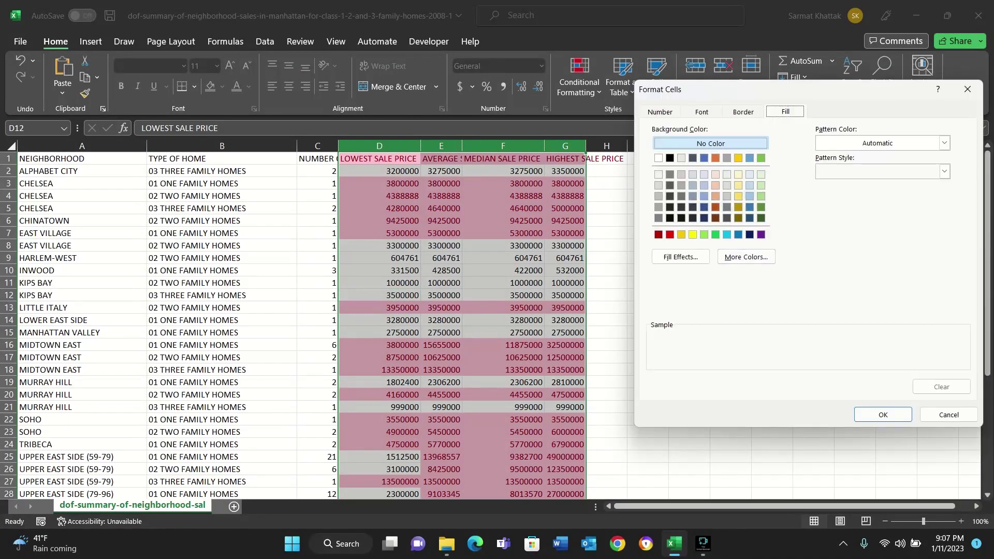
click(750, 207)
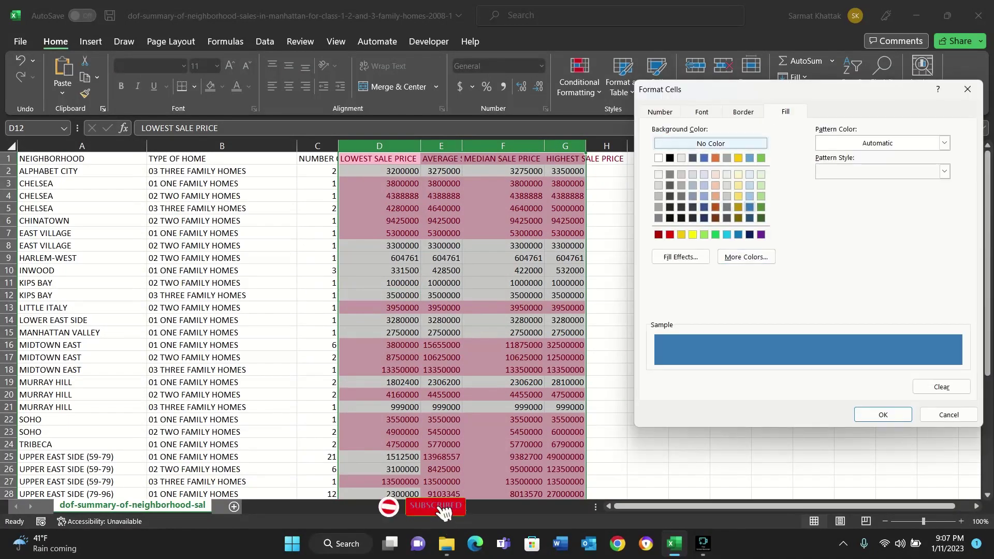
key(ctrl+Tab)
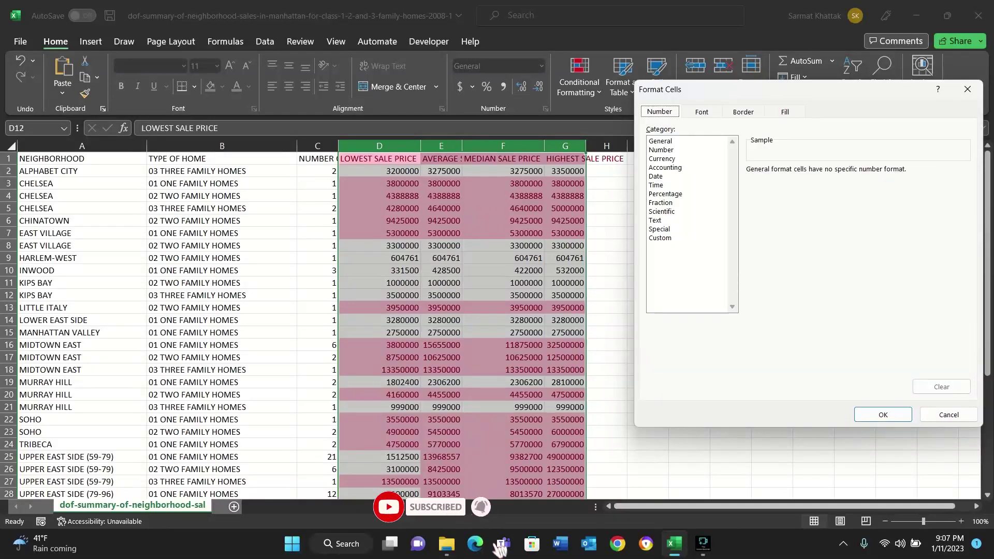
key(ctrl+Tab)
click(806, 164)
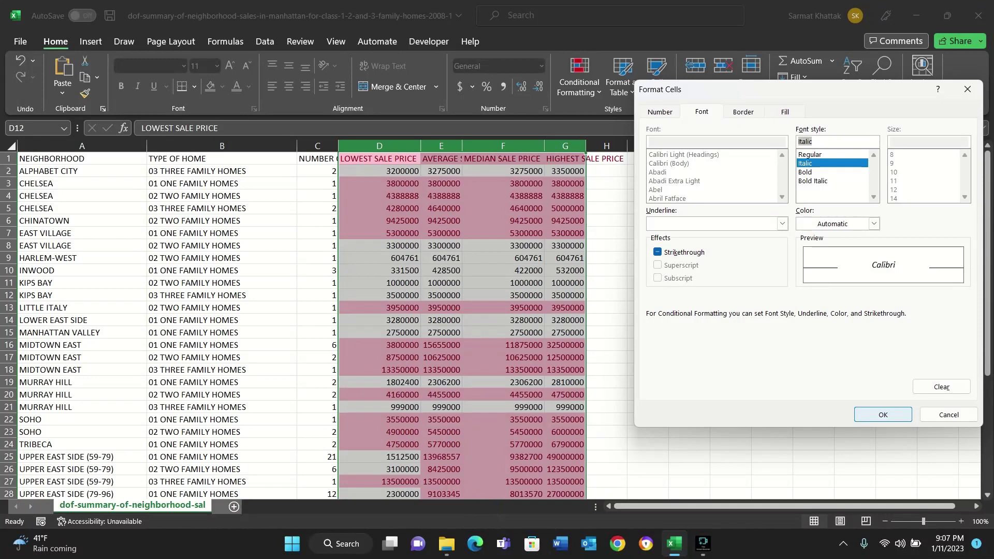
click(883, 415)
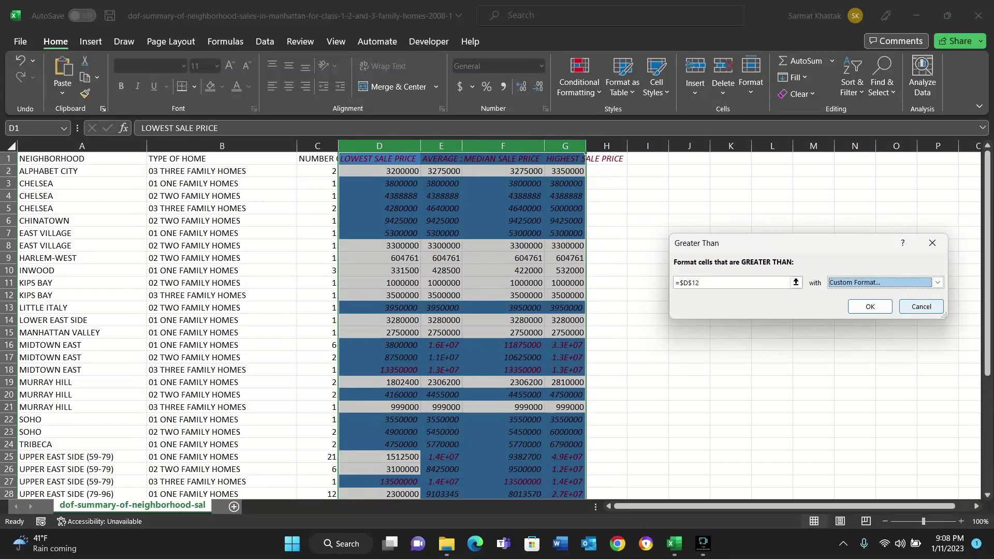
click(922, 307)
Step: Clear all conditional formatting rules from the entire sheet again
click(579, 76)
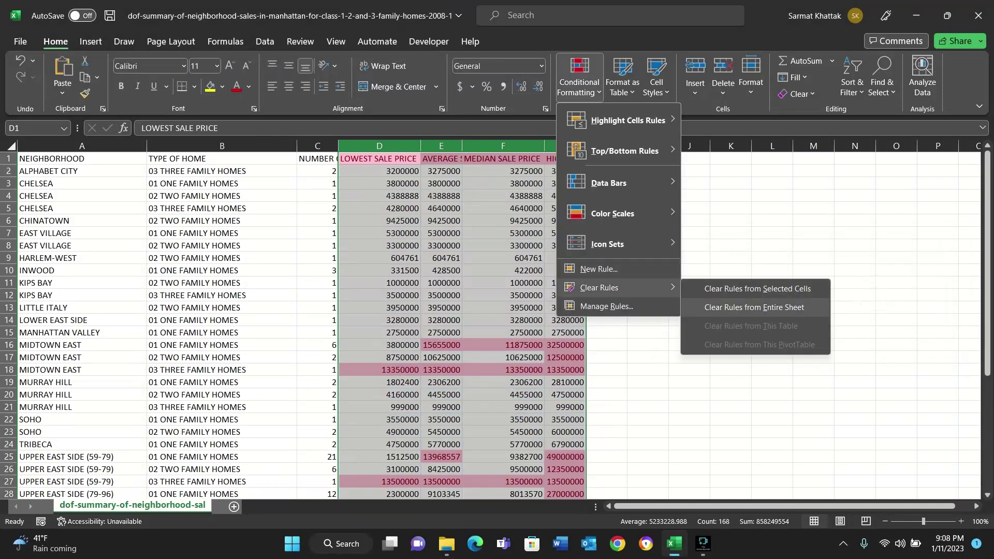
key(Return)
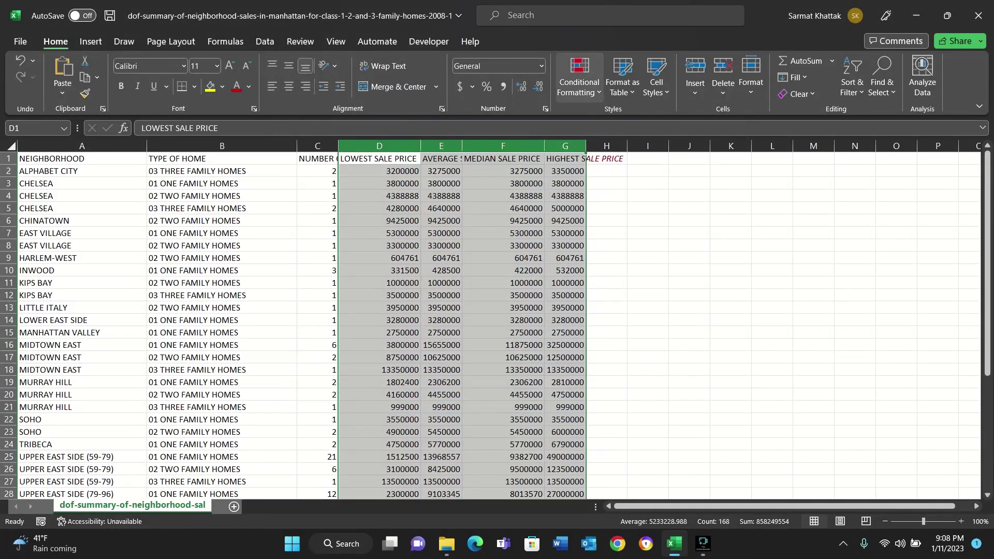
Step: Start a Between highlight rule on the price columns, keeping the suggested limits 12400000 and 36800000
click(580, 78)
mouse_move(628, 120)
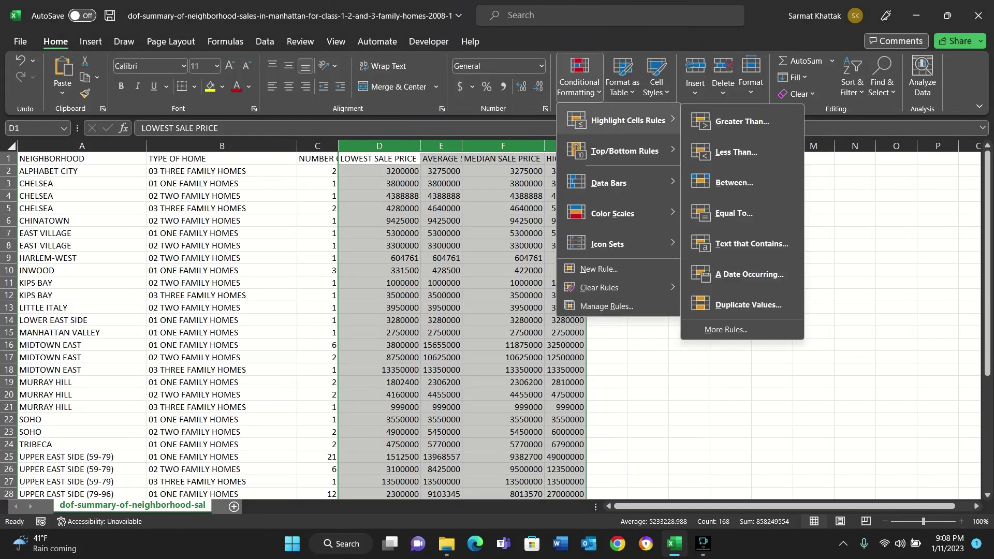
key(Return)
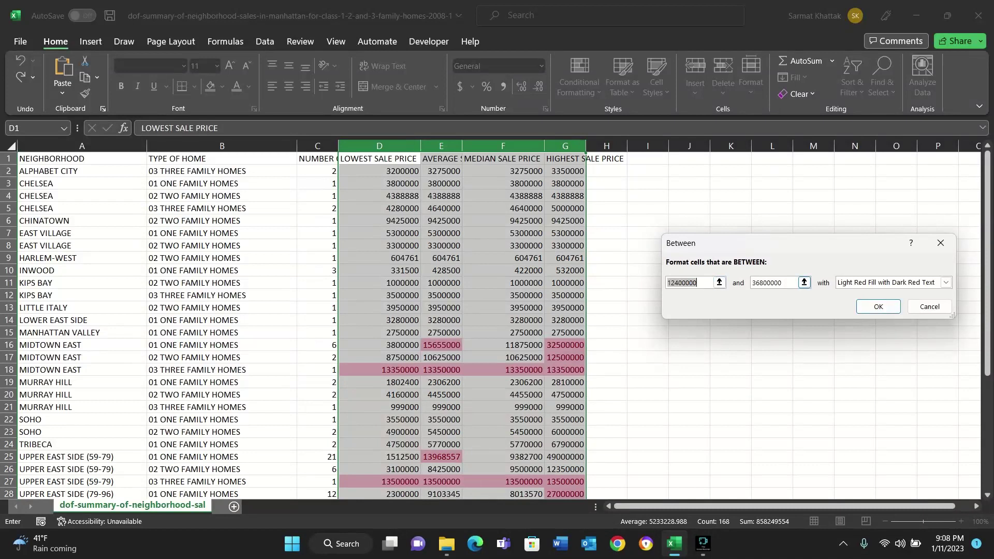
click(789, 283)
scroll(309, 325, down, 4)
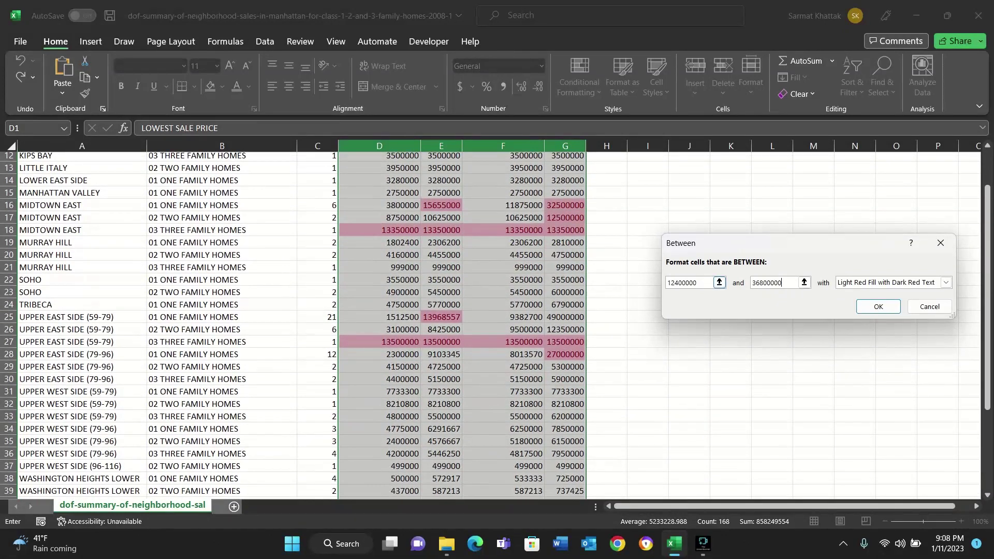
Step: Give the Between rule a custom light blue fill and apply it to the price columns
click(946, 282)
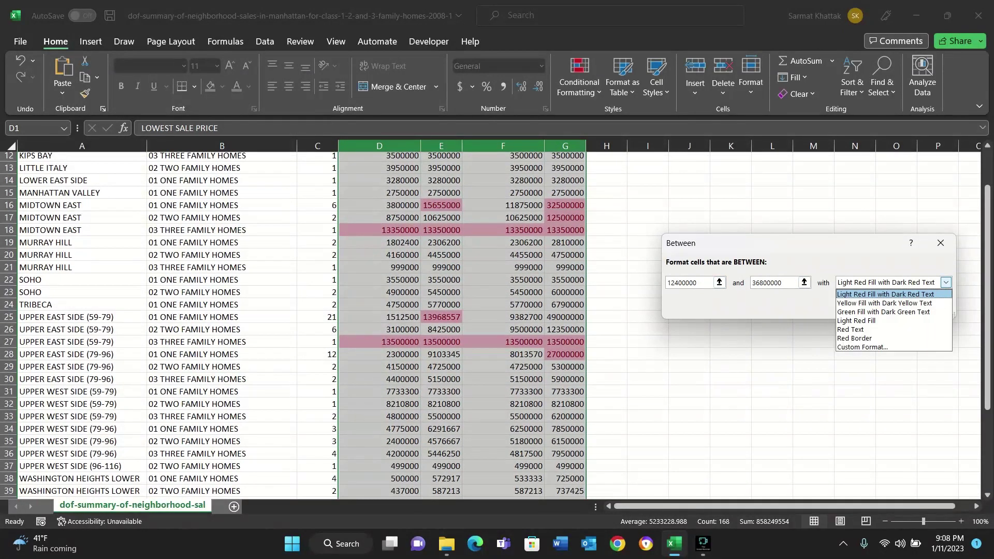
key(Return)
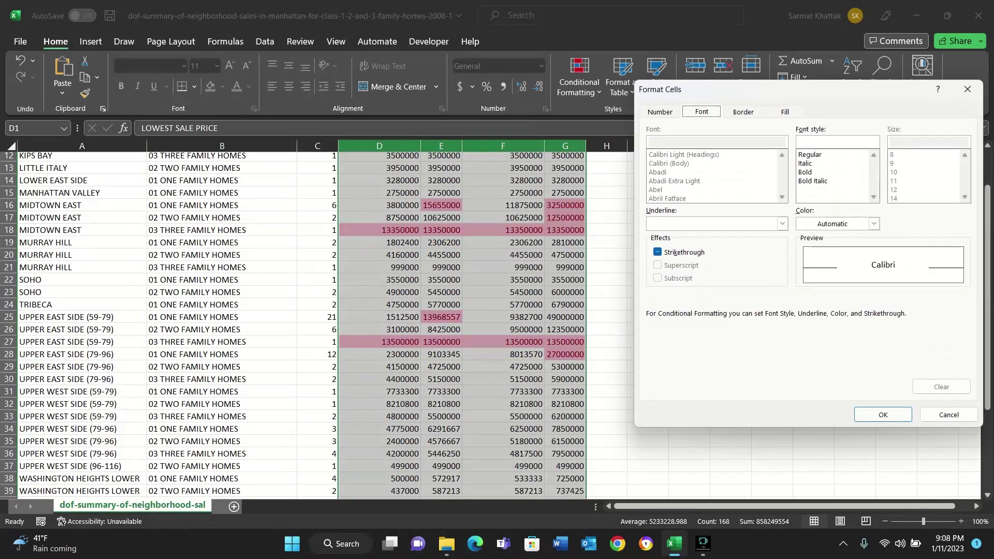
click(786, 111)
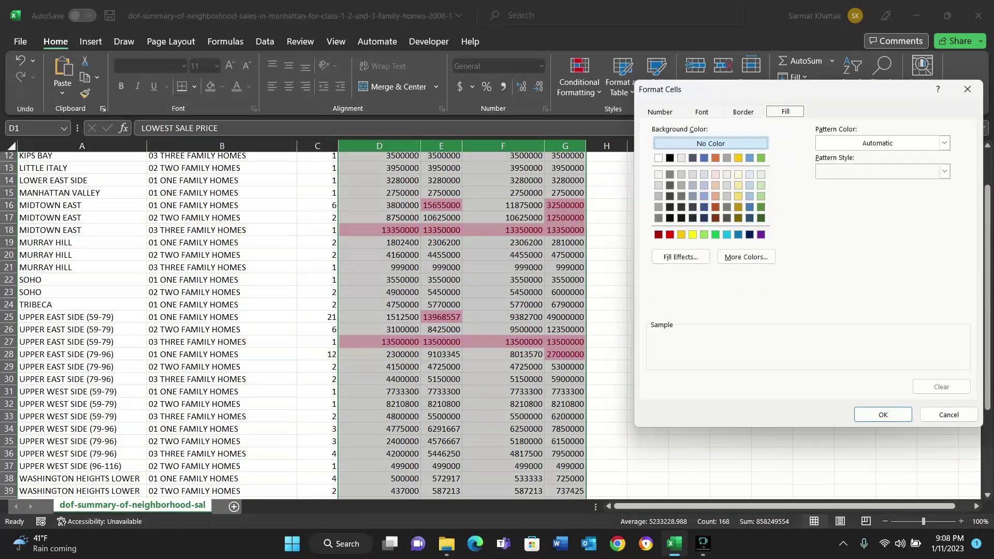
click(704, 196)
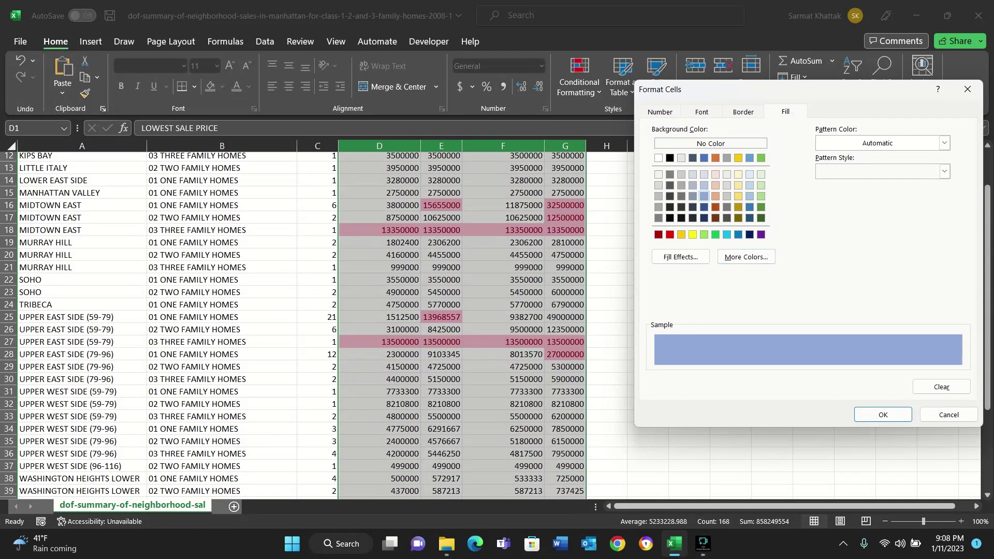
key(Return)
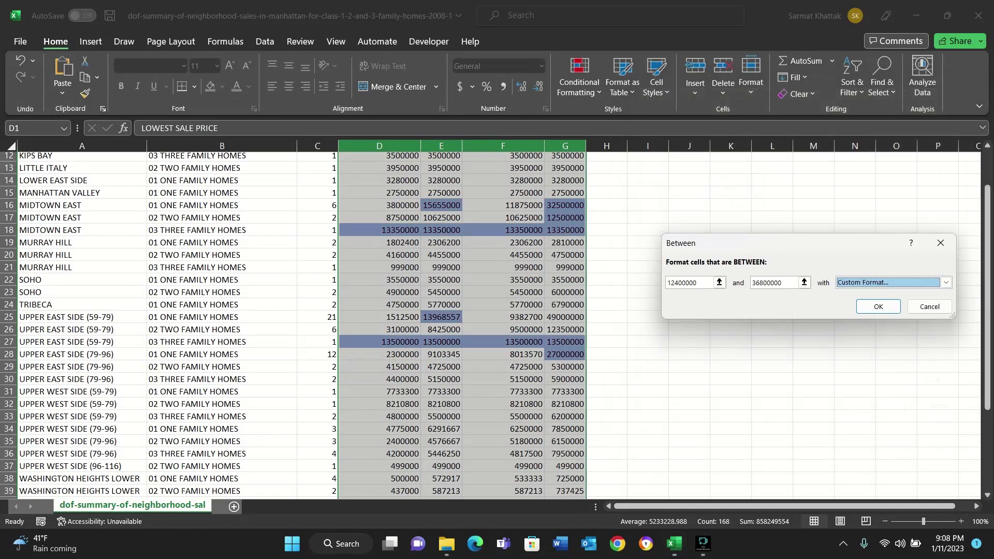
click(879, 307)
Step: Start a second Between highlight rule on the price columns and set its lower limit to cell F13
click(580, 78)
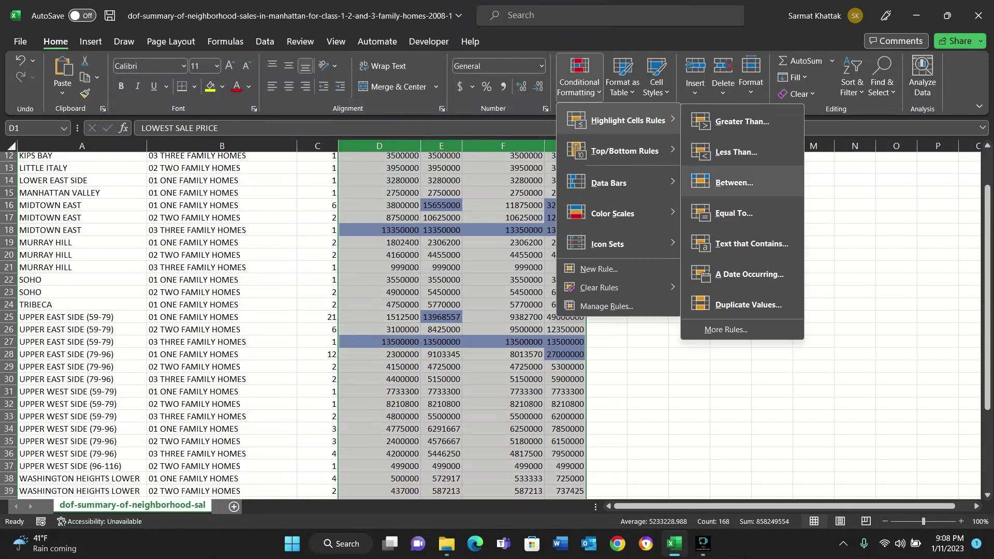
click(734, 183)
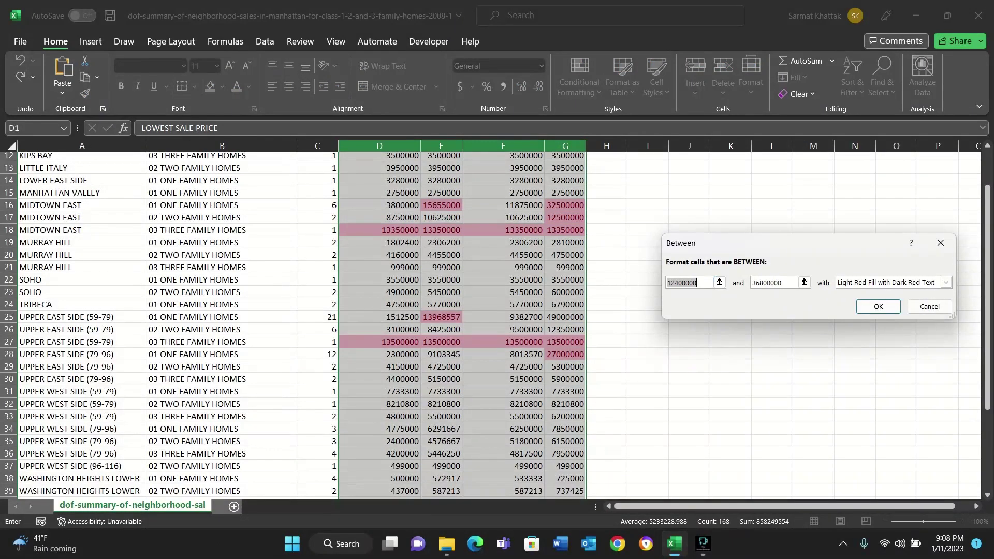
click(502, 168)
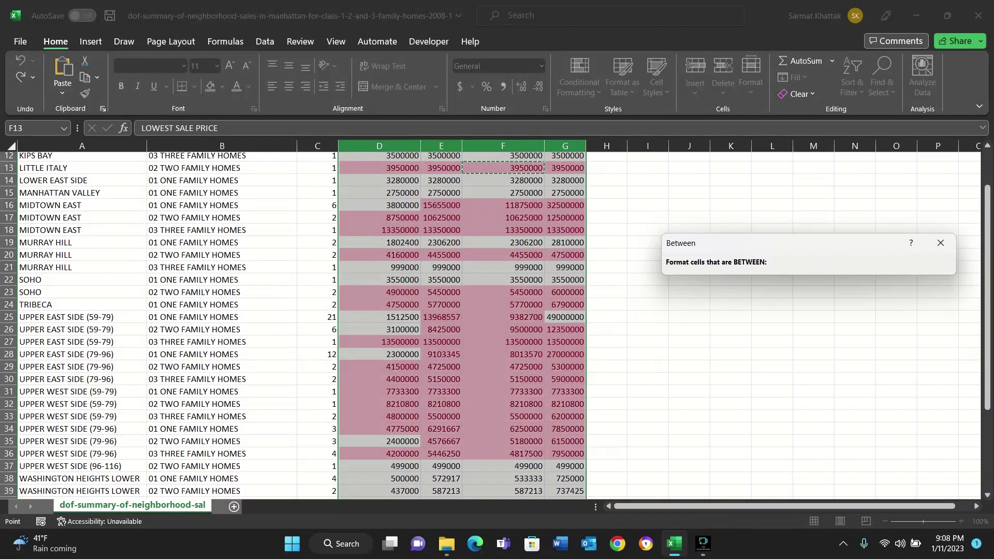
Step: Replace the second Between rule's upper limit with a reference to cell G16
click(804, 283)
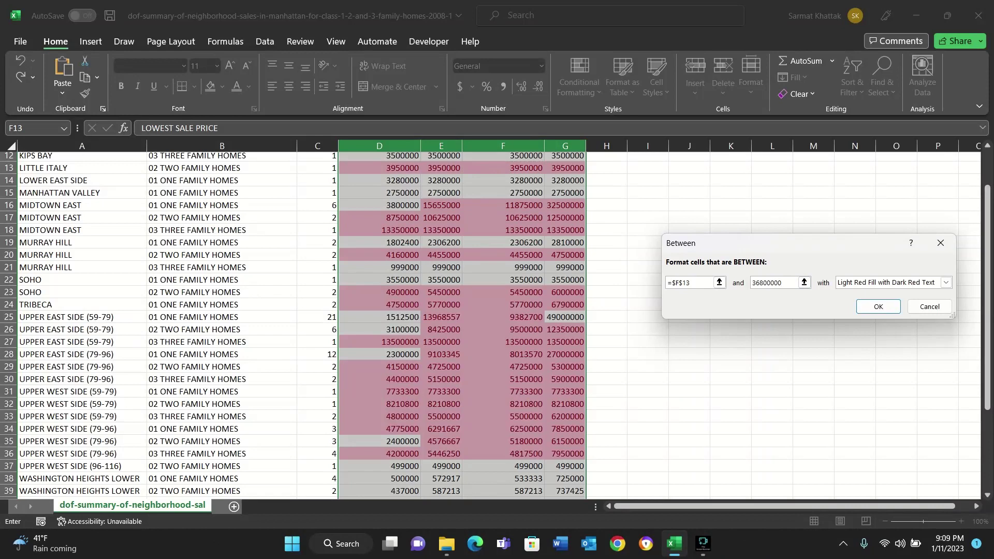
click(565, 180)
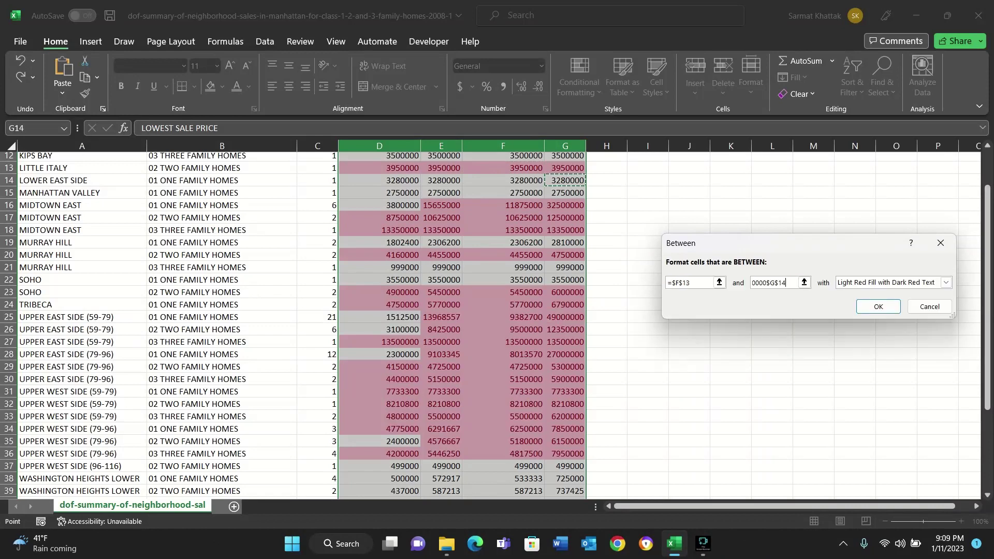
key(BackSpace)
key(BackSpace)
key(BackSpace)
key(BackSpace)
key(BackSpace)
key(BackSpace)
key(BackSpace)
key(BackSpace)
key(BackSpace)
key(BackSpace)
key(BackSpace)
key(BackSpace)
key(BackSpace)
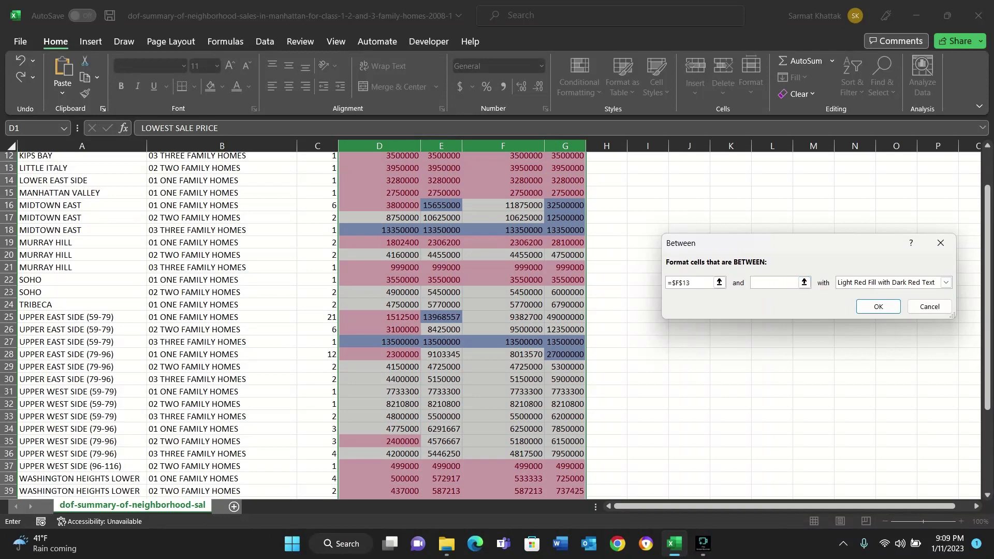
click(565, 206)
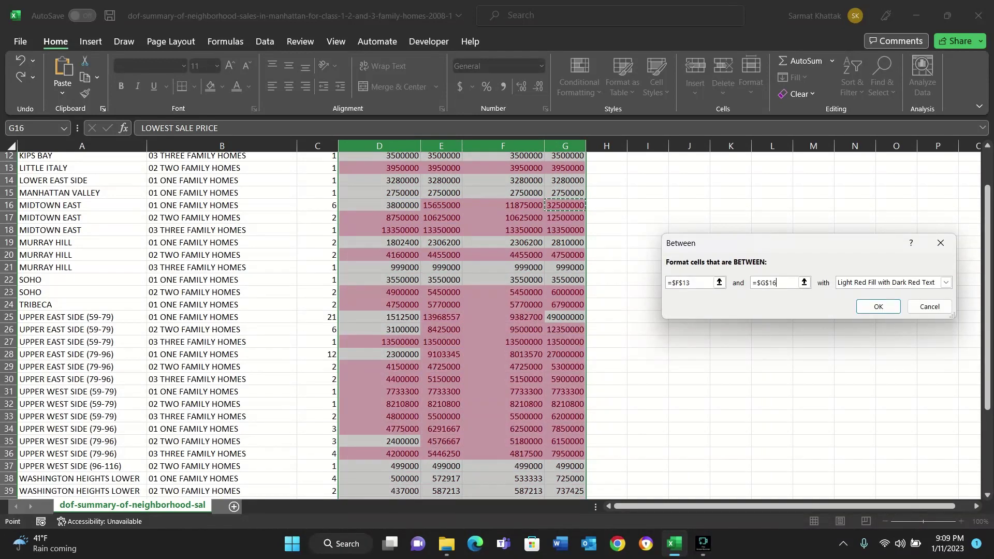
Step: Set a custom format with a light orange fill for the second Between rule
click(946, 282)
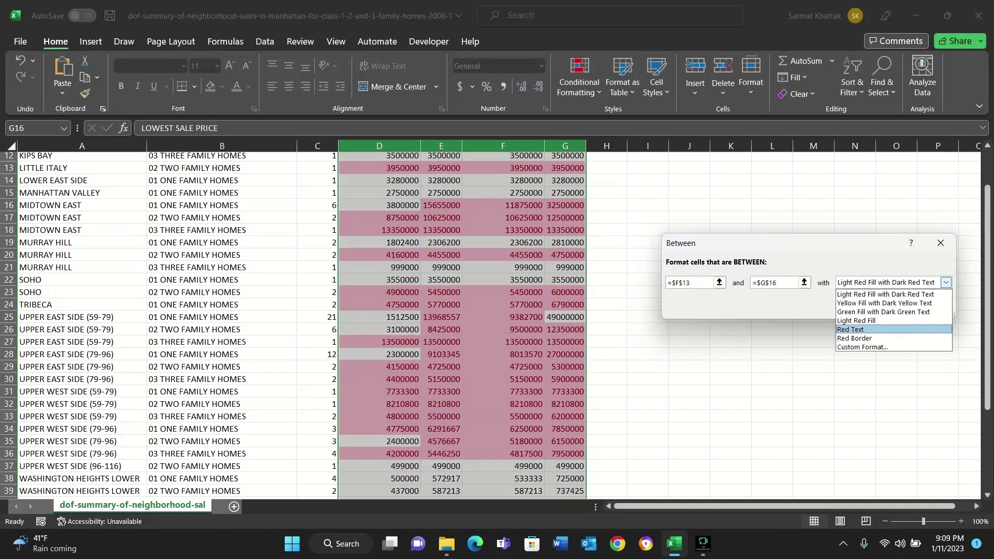
click(862, 347)
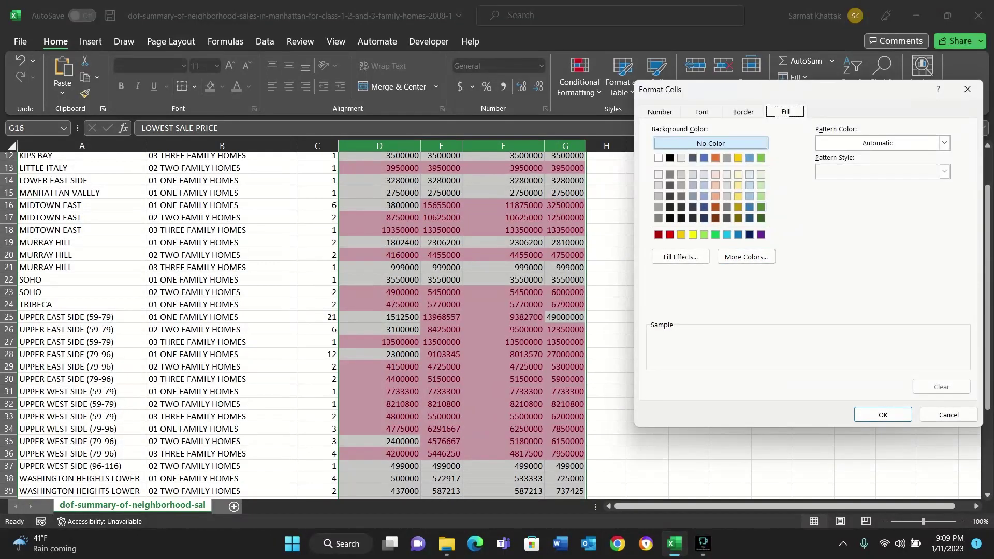
click(715, 186)
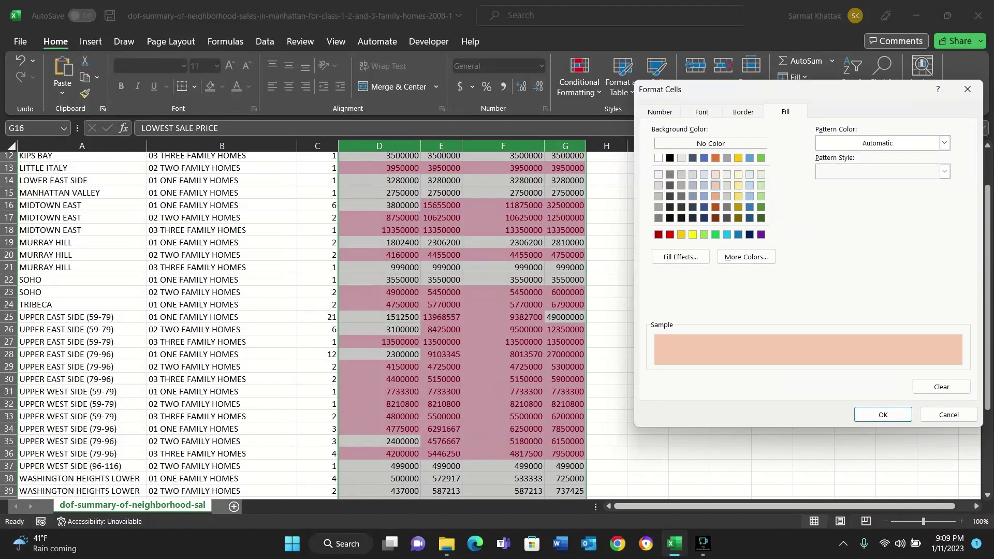
click(883, 415)
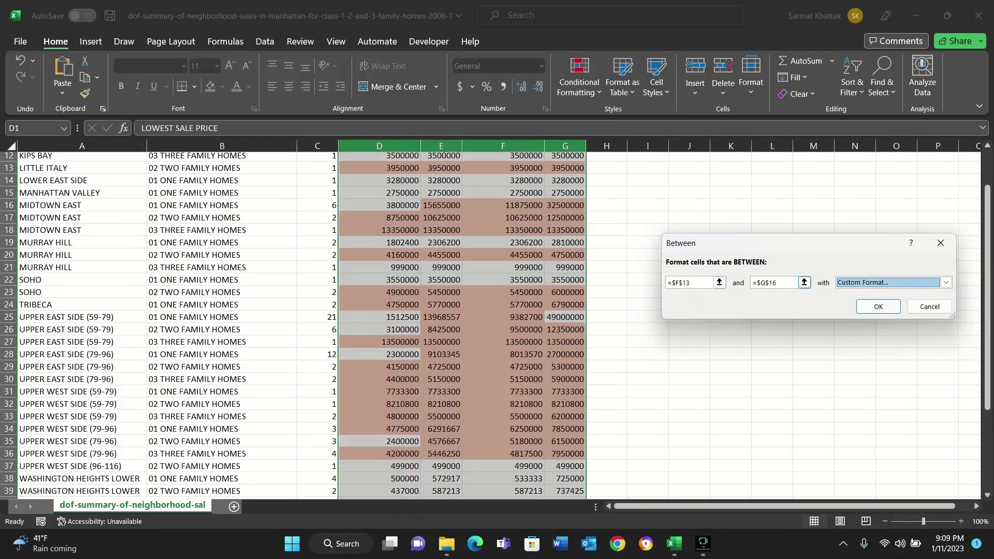
Step: Empty both limits of the second Between rule and set its lower limit to cell F39
click(780, 283)
key(BackSpace)
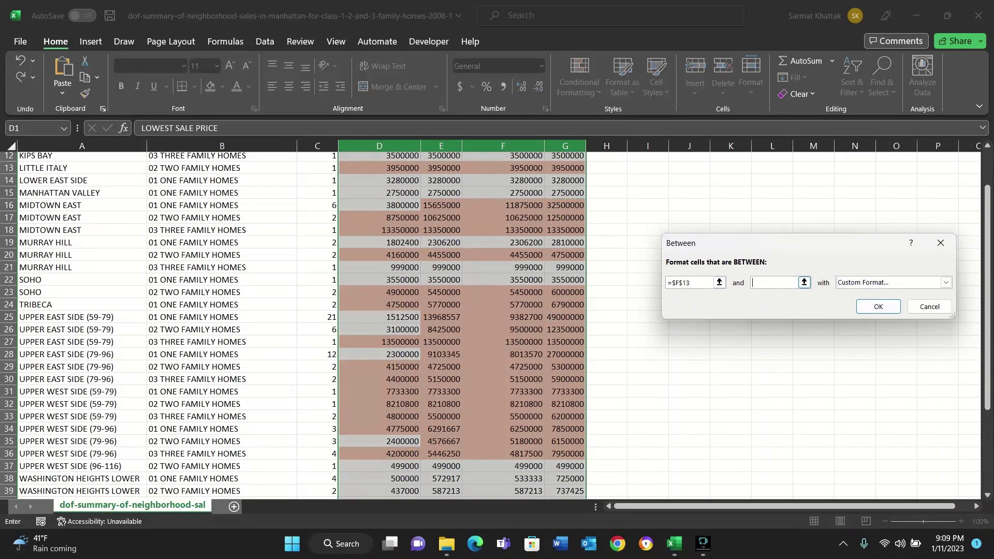
click(697, 283)
key(BackSpace)
key(BackSpace)
key(BackSpace)
scroll(499, 326, down, 5)
scroll(499, 326, up, 2)
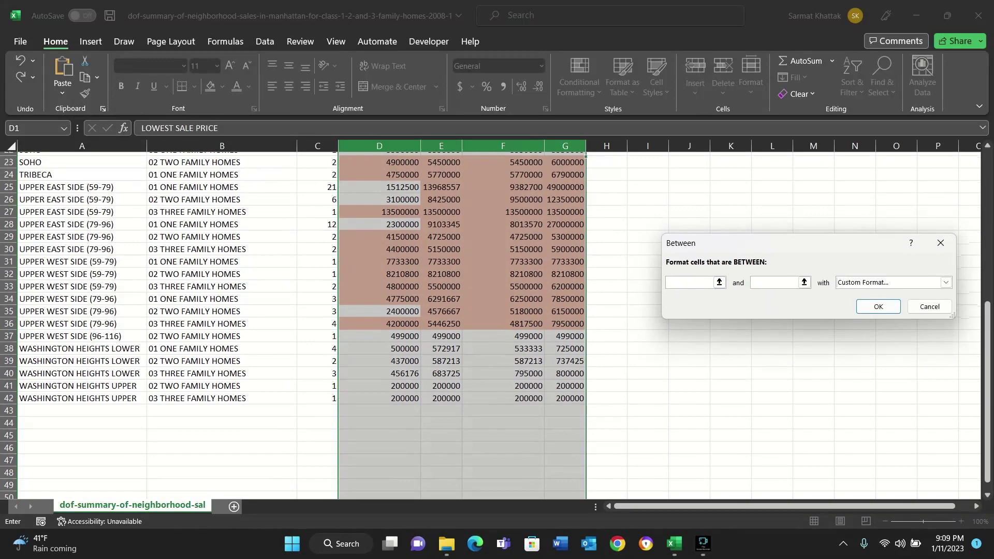
click(503, 359)
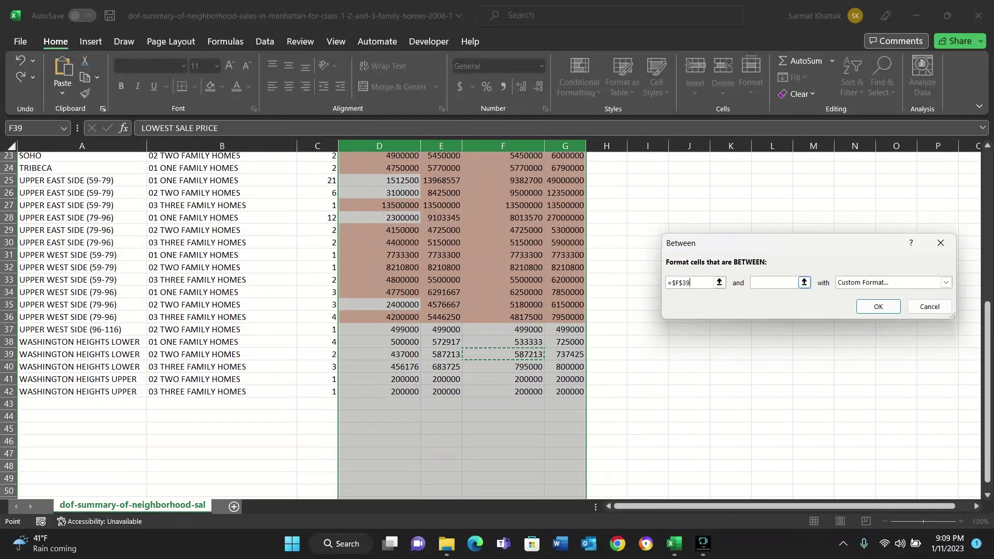
Step: Set the Between rule's upper limit to cell F38 and apply the rule to the price columns
click(774, 283)
click(504, 343)
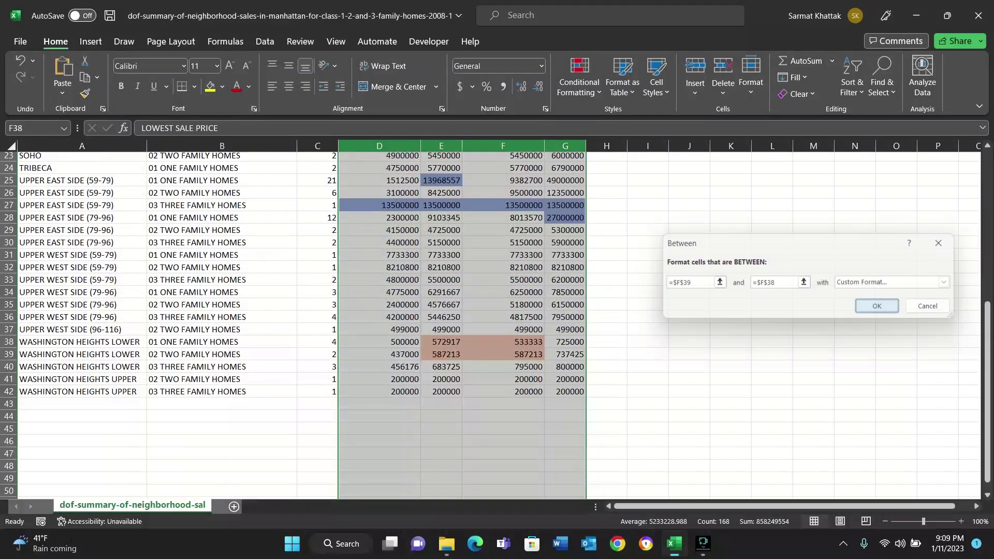
click(879, 306)
Step: Clear the conditional formatting rules from the entire sheet
scroll(878, 306, up, 3)
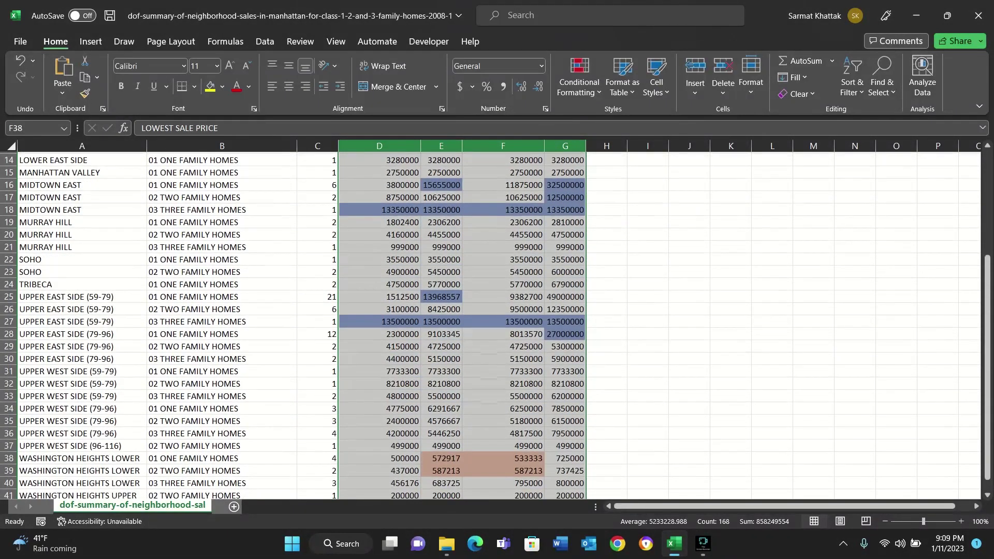
scroll(497, 325, down, 3)
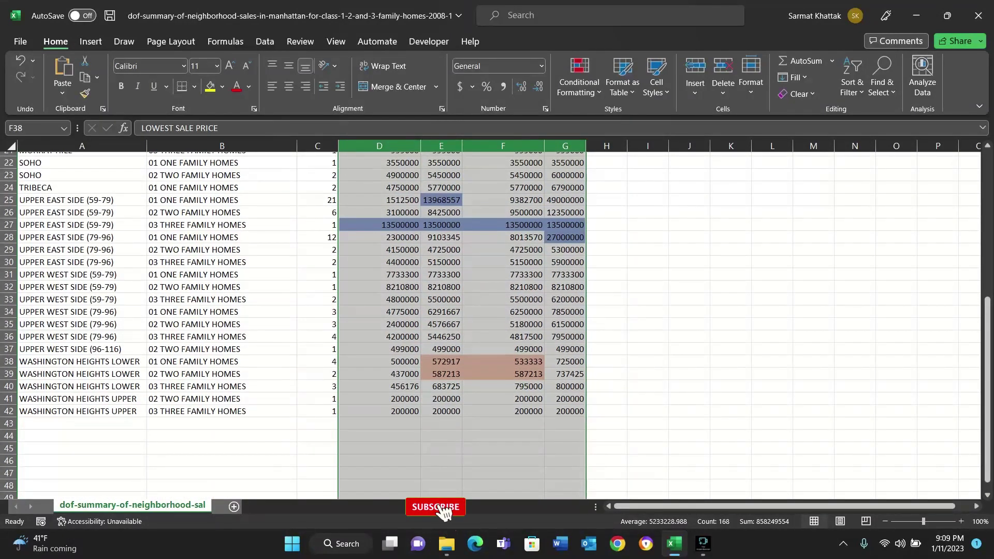
scroll(497, 325, up, 3)
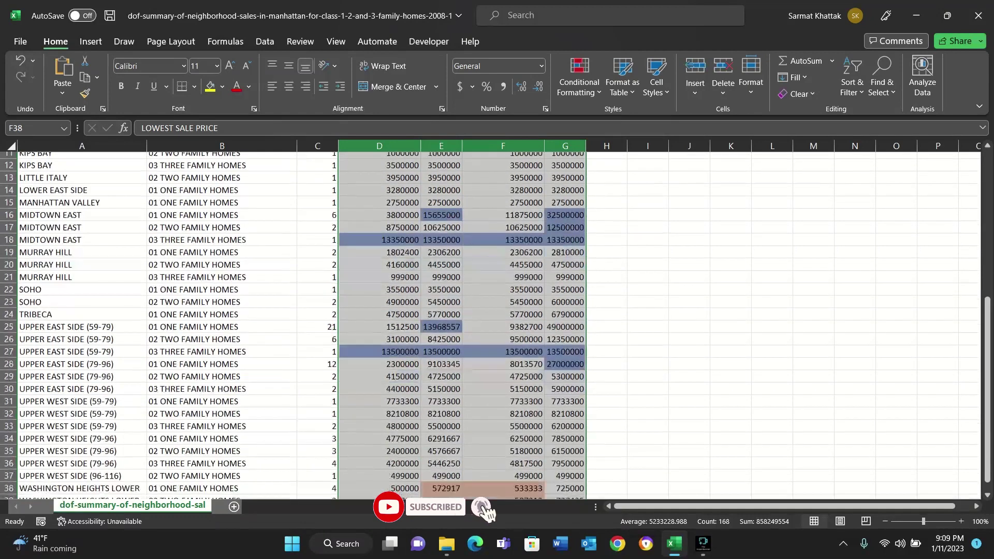
scroll(497, 326, down, 2)
click(580, 80)
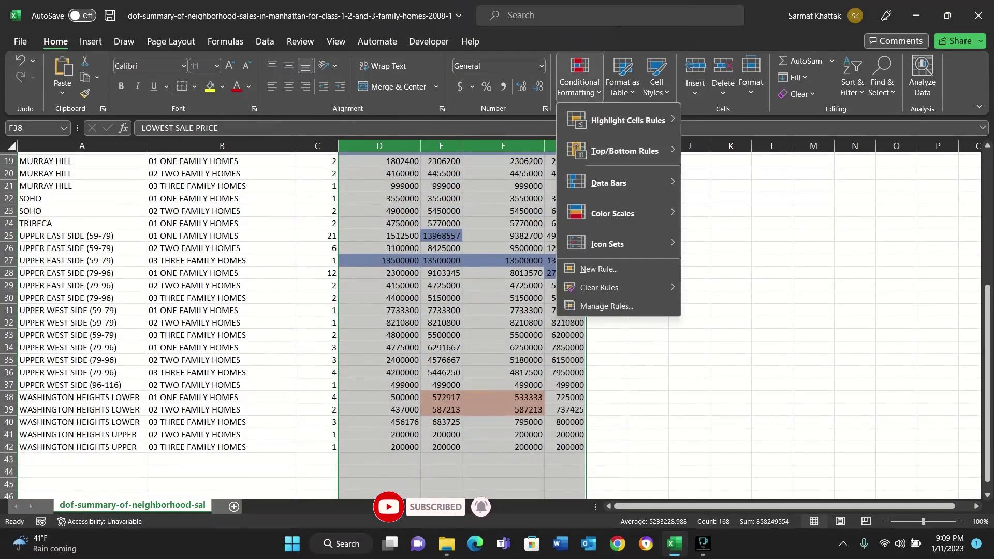
mouse_move(599, 288)
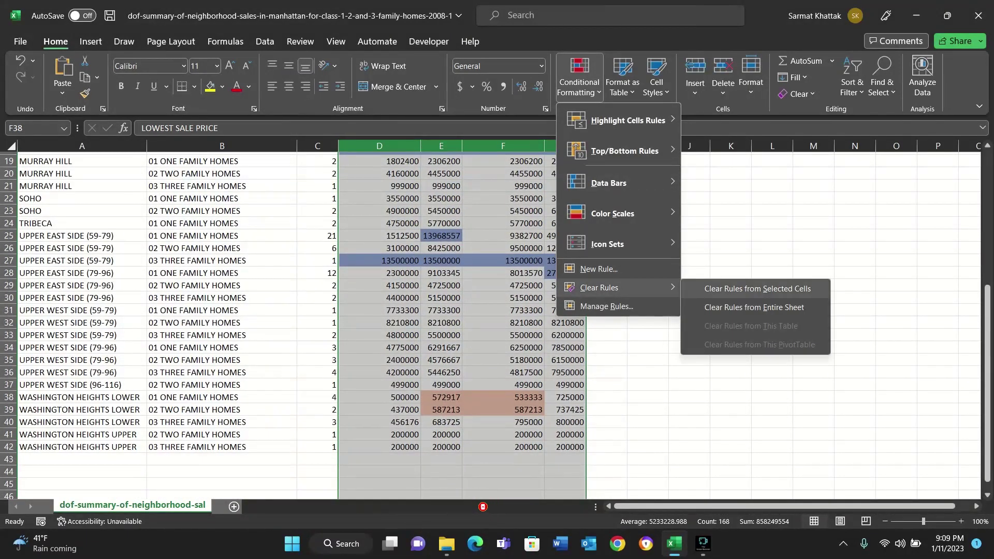
click(755, 307)
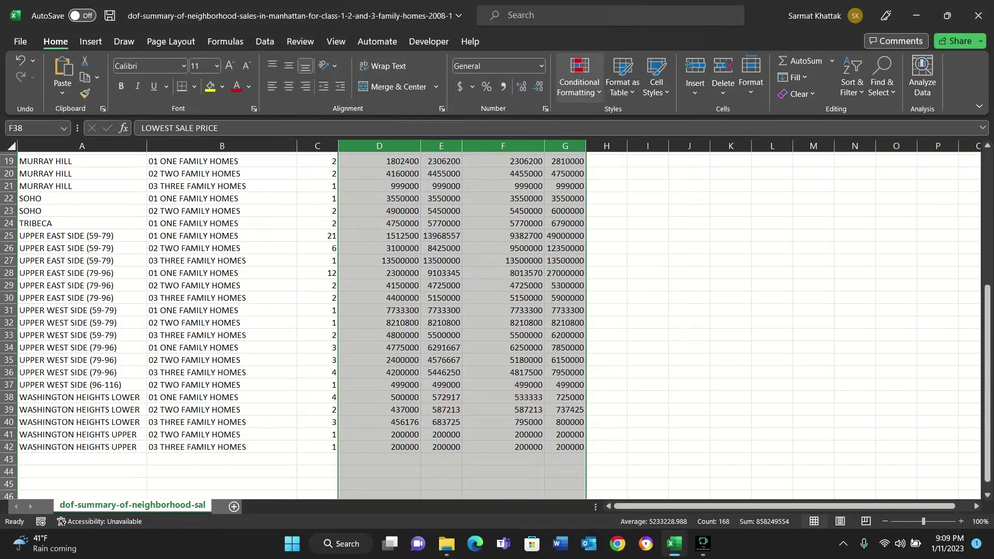
Step: Start an Equal To highlight rule on the price columns with cell F21 as the comparison value
click(579, 80)
mouse_move(628, 120)
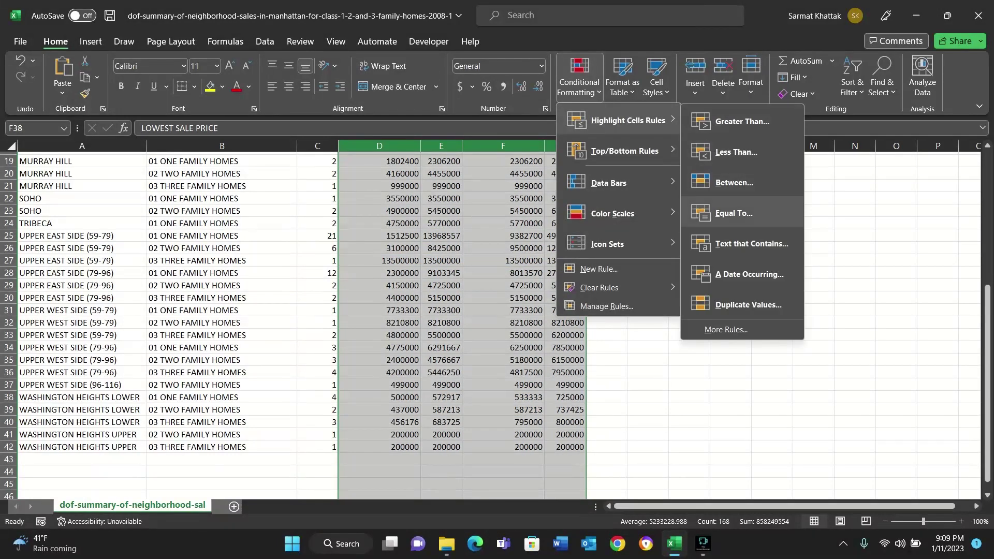
click(734, 212)
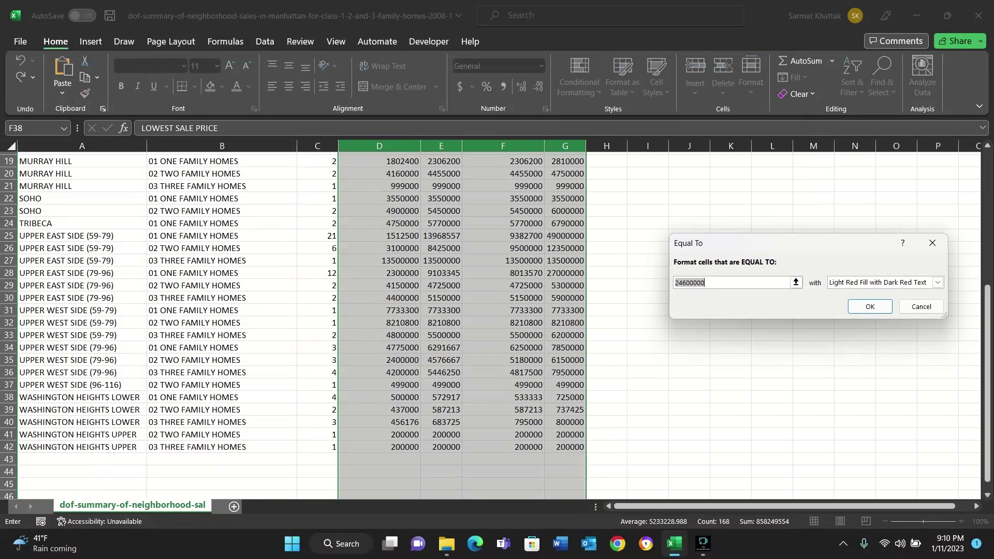
scroll(301, 321, up, 1)
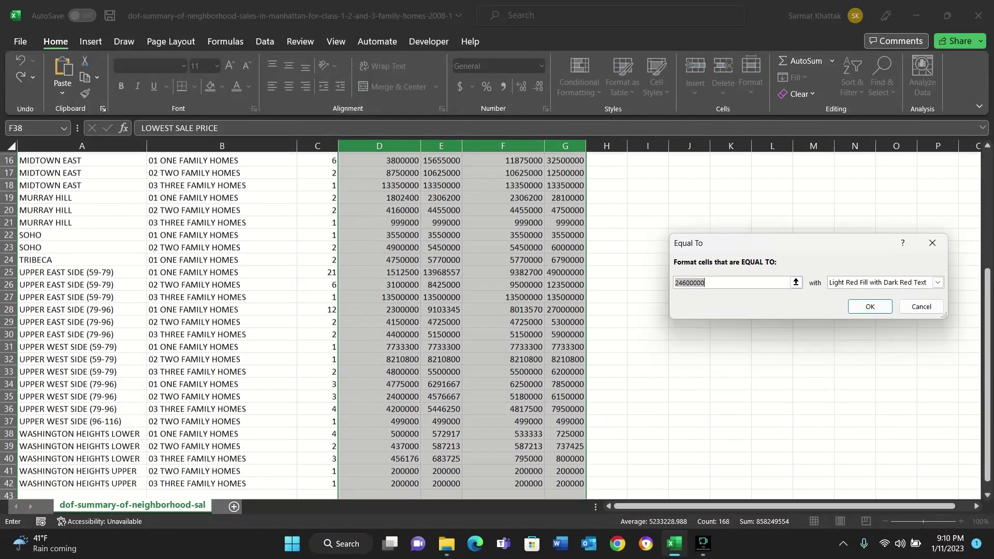
click(503, 227)
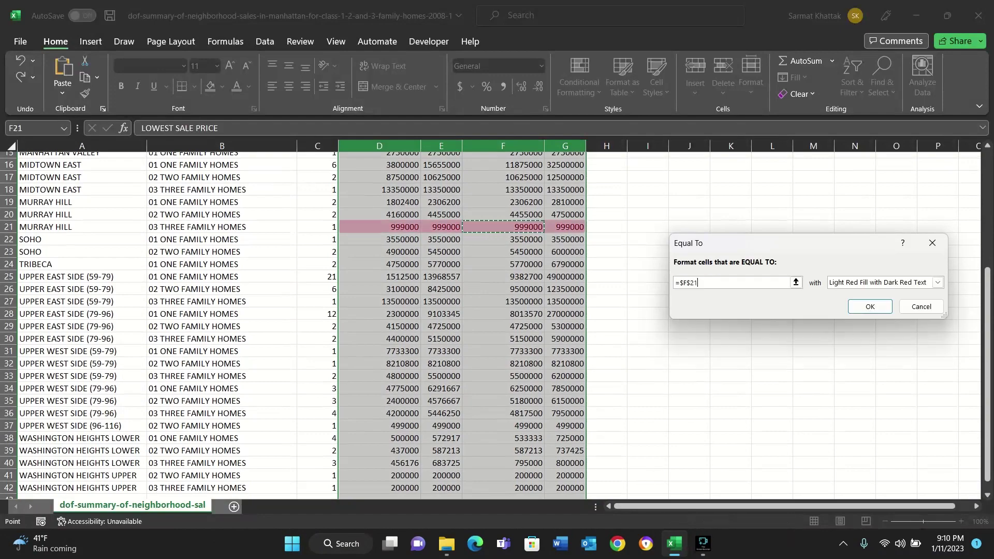
scroll(300, 321, up, 3)
scroll(300, 321, up, 2)
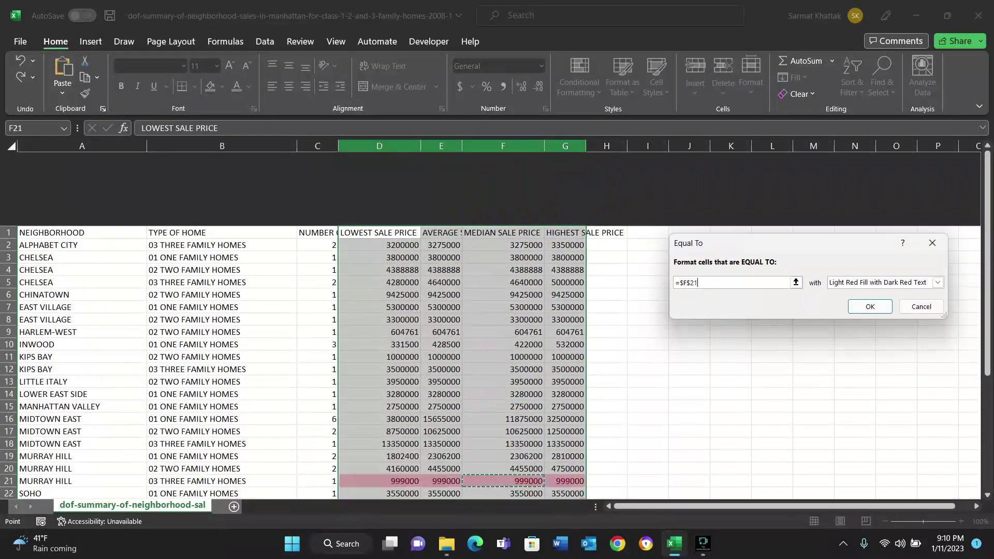
scroll(301, 321, down, 5)
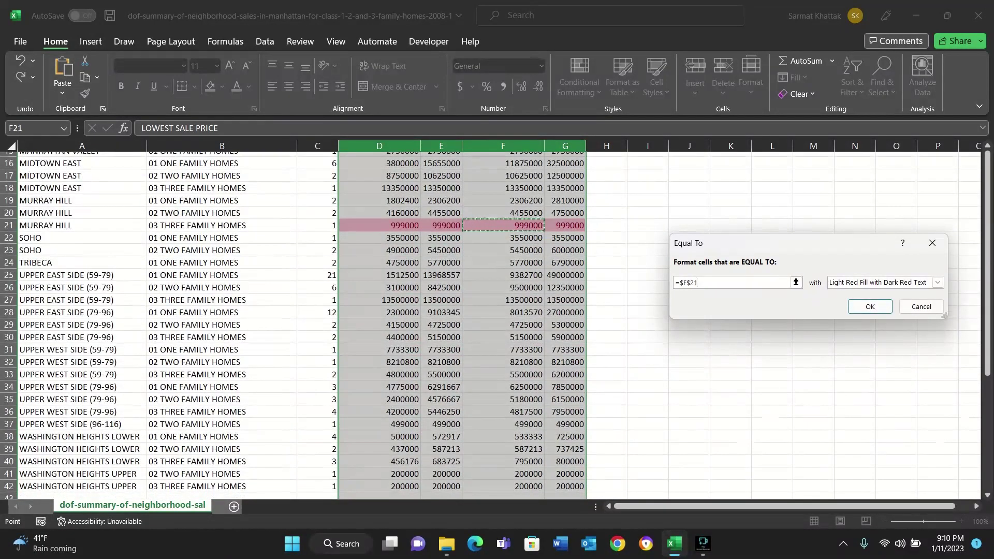
scroll(300, 321, up, 2)
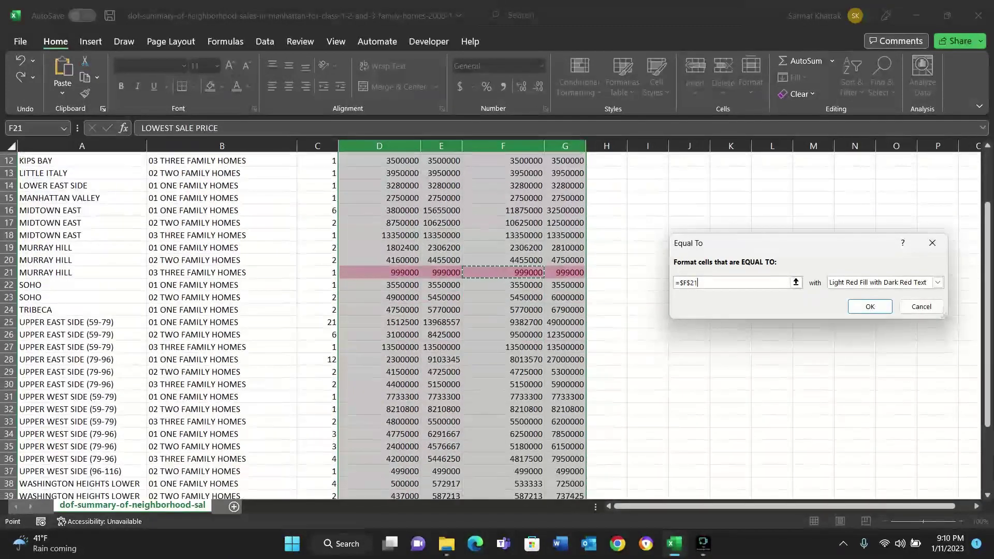
scroll(300, 321, down, 3)
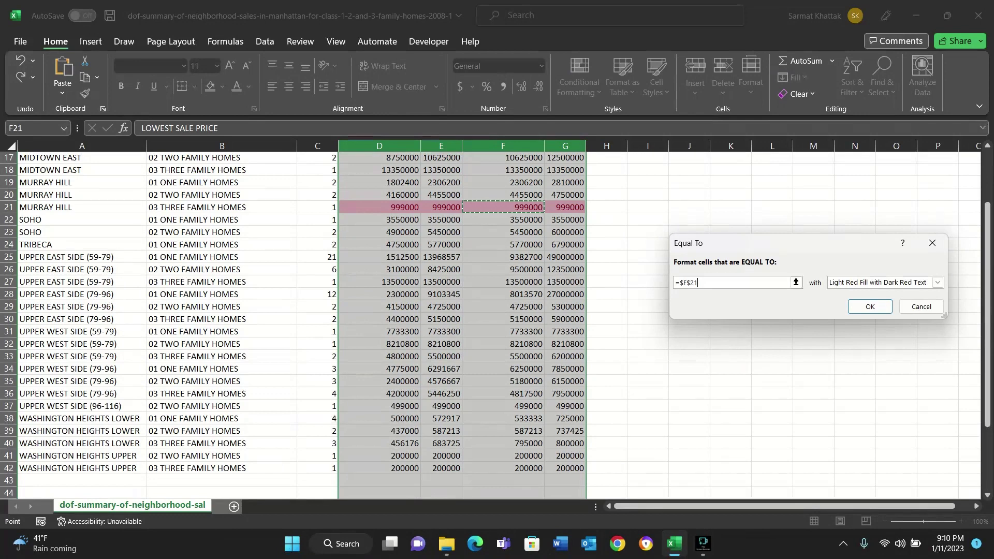
Step: Change the Equal To rule's comparison value to a reference to cell F31
click(503, 331)
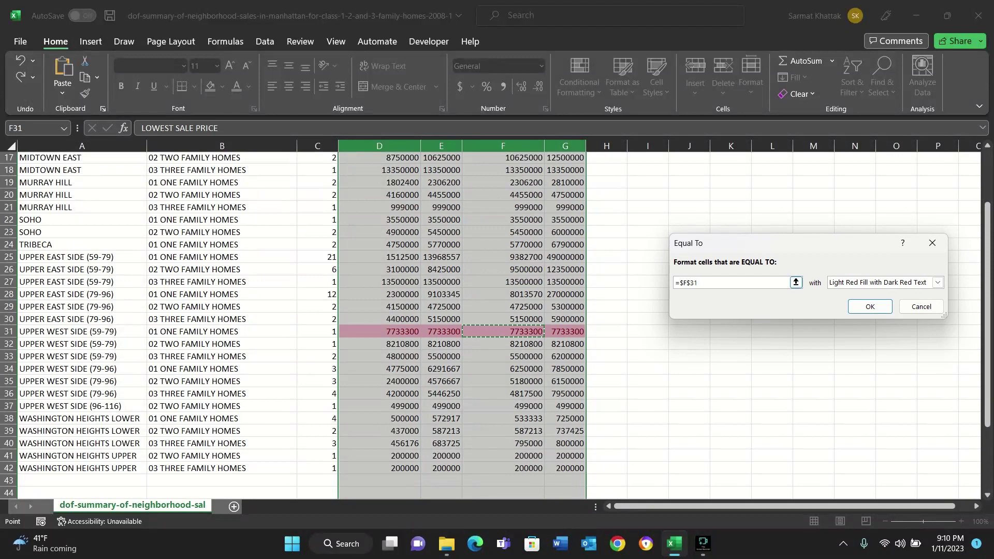
key(BackSpace)
key(BackSpace)
key(BackSpace)
key(BackSpace)
key(BackSpace)
key(BackSpace)
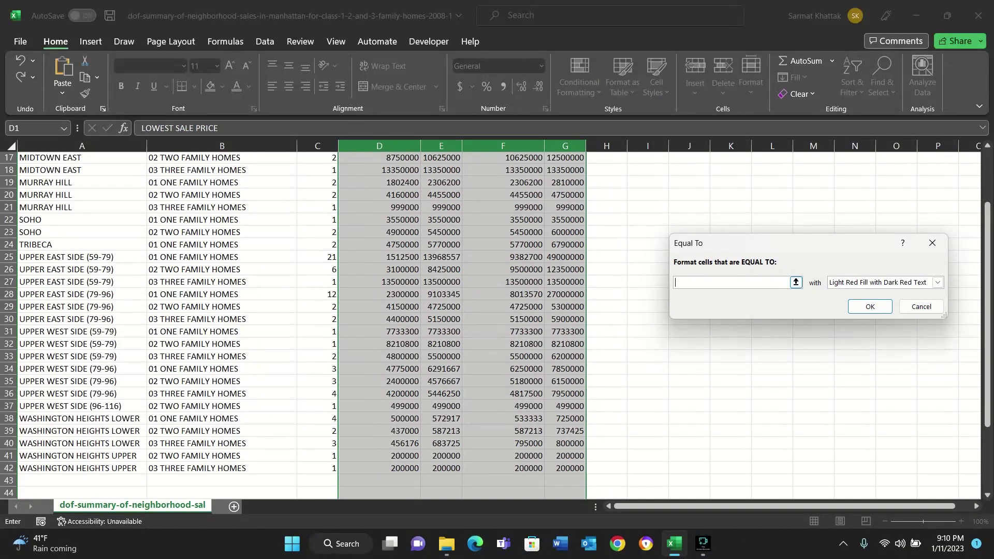
click(504, 332)
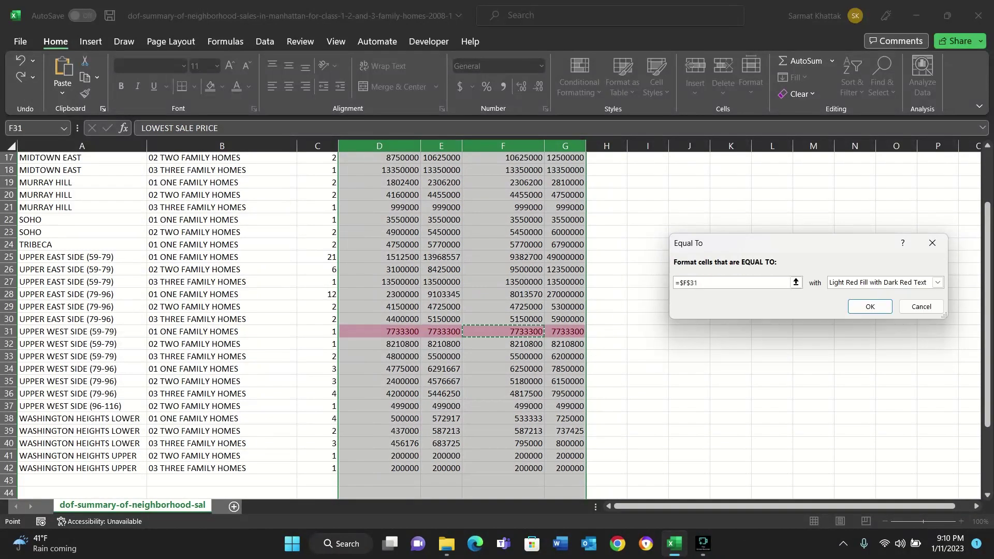
Step: Replace the Equal To comparison value with cell E19 and apply the rule with Light Red Fill with Dark Red Text
drag(504, 332, 504, 196)
key(BackSpace)
key(BackSpace)
key(BackSpace)
key(BackSpace)
key(BackSpace)
key(BackSpace)
key(BackSpace)
key(BackSpace)
key(BackSpace)
key(BackSpace)
key(BackSpace)
key(BackSpace)
scroll(497, 321, up, 5)
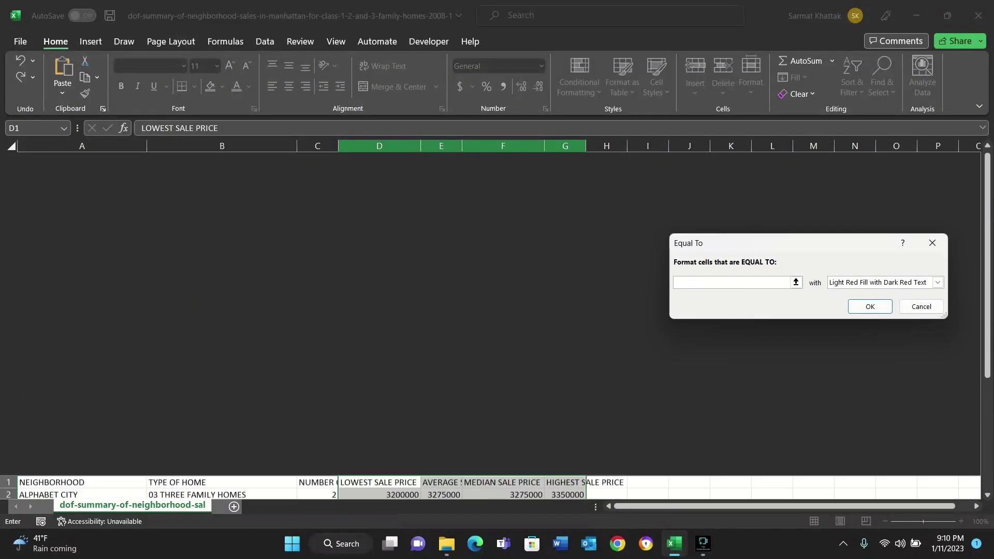
scroll(497, 321, down, 7)
scroll(462, 321, down, 1)
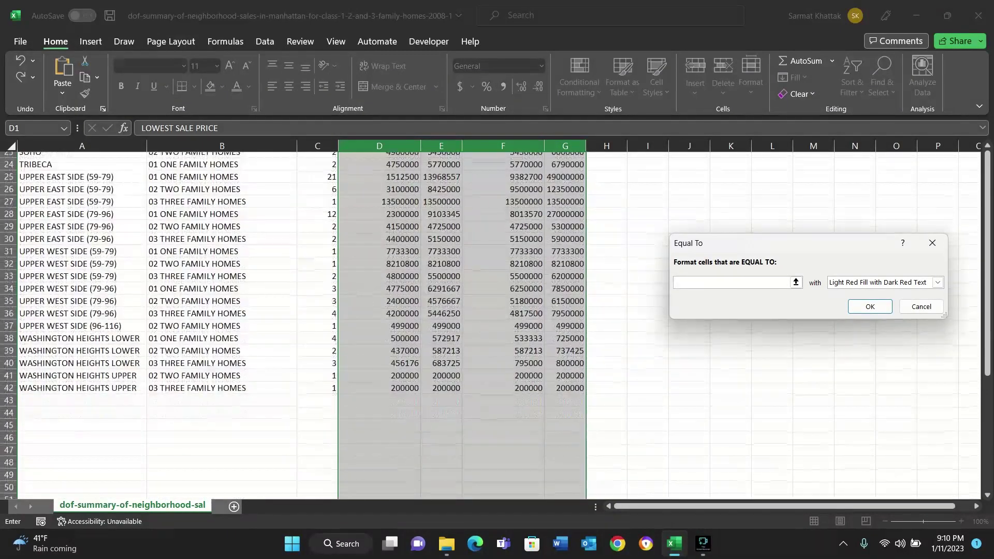
click(441, 321)
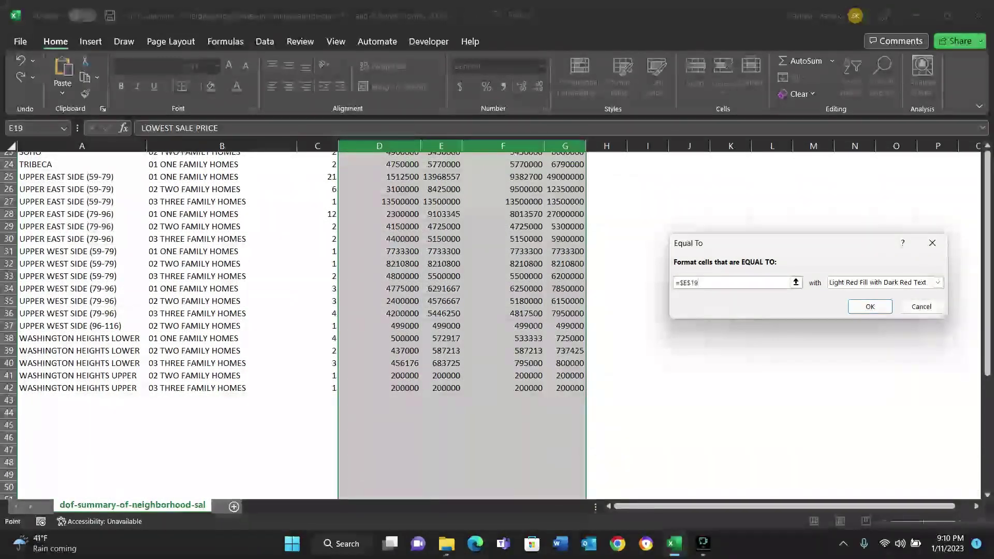
click(870, 306)
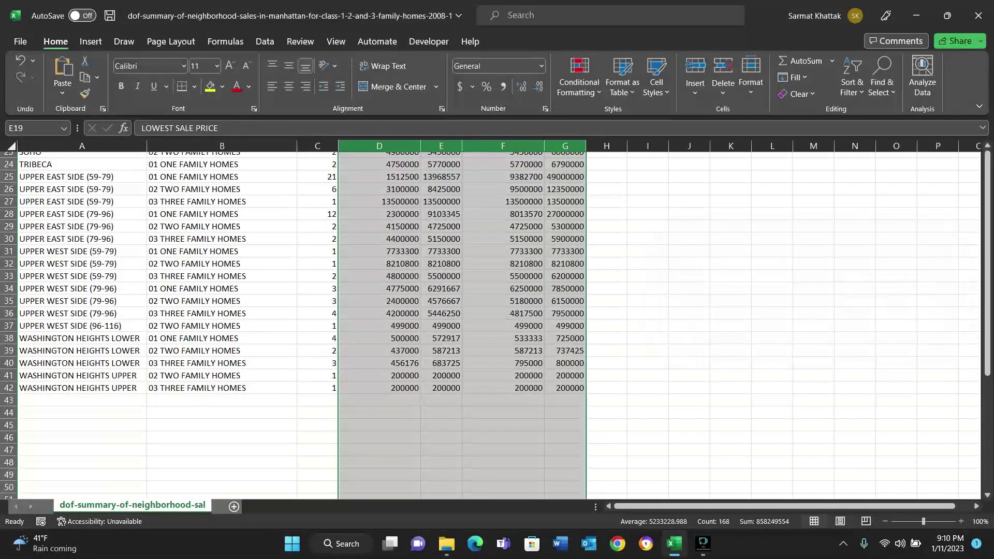
Step: Remove the Equal To rule by clearing conditional formatting rules from the entire sheet
scroll(497, 325, up, 8)
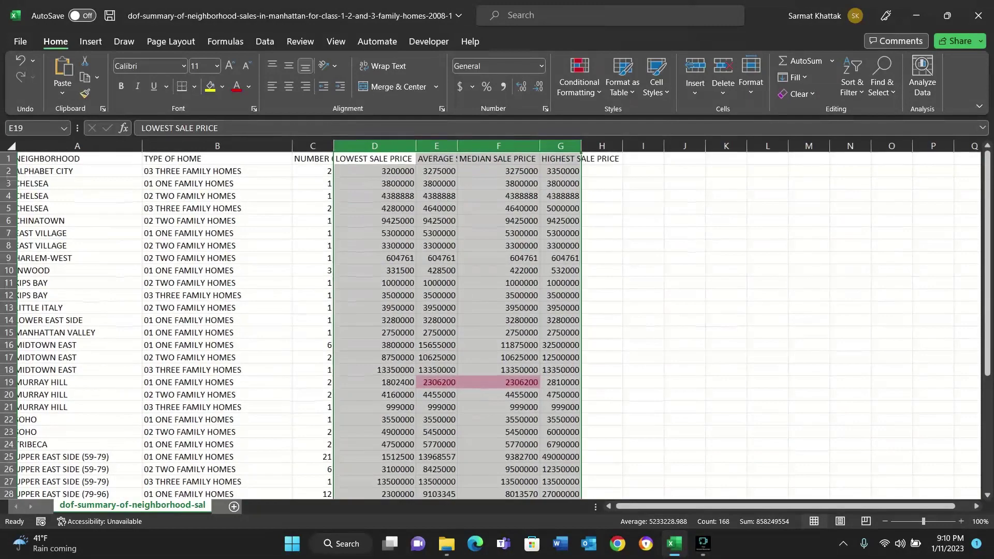
scroll(497, 326, down, 2)
scroll(498, 325, up, 2)
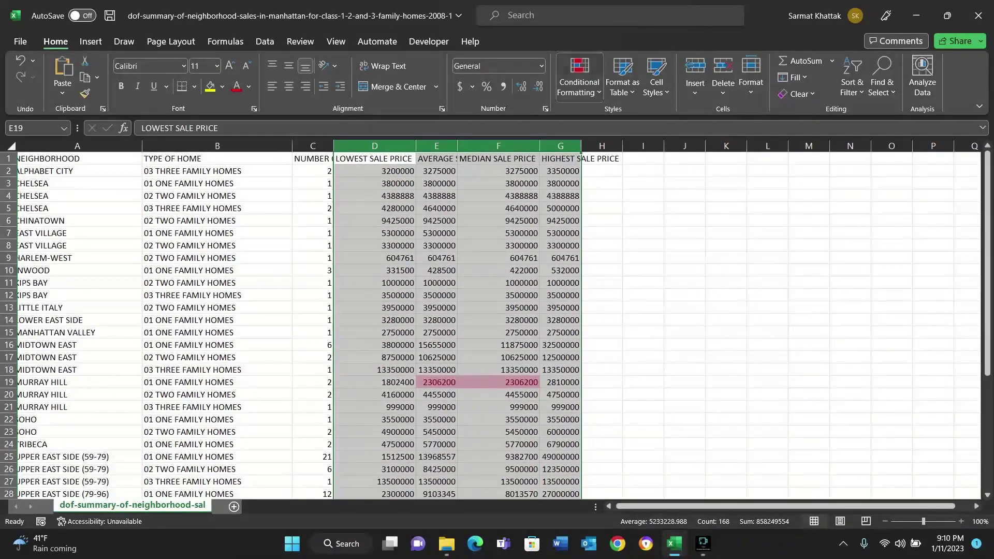
click(579, 83)
mouse_move(622, 288)
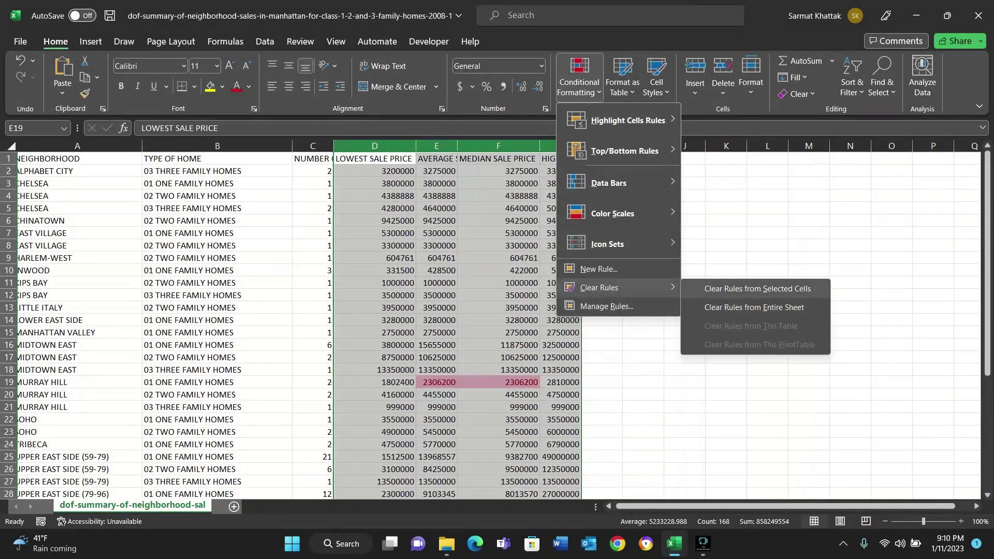
click(755, 307)
Step: Start a new Equal To highlight rule on the price columns, comparing against cell F28
click(579, 83)
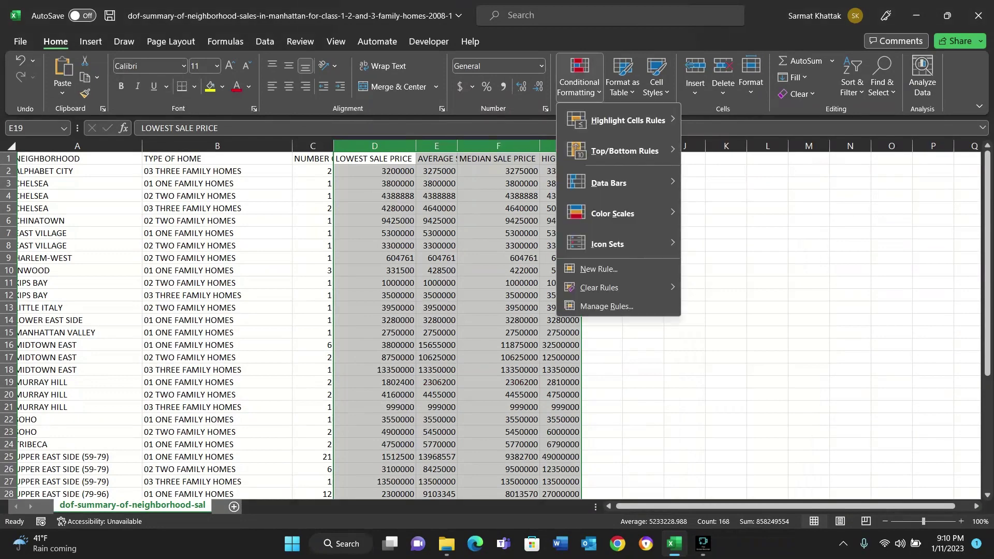
mouse_move(622, 120)
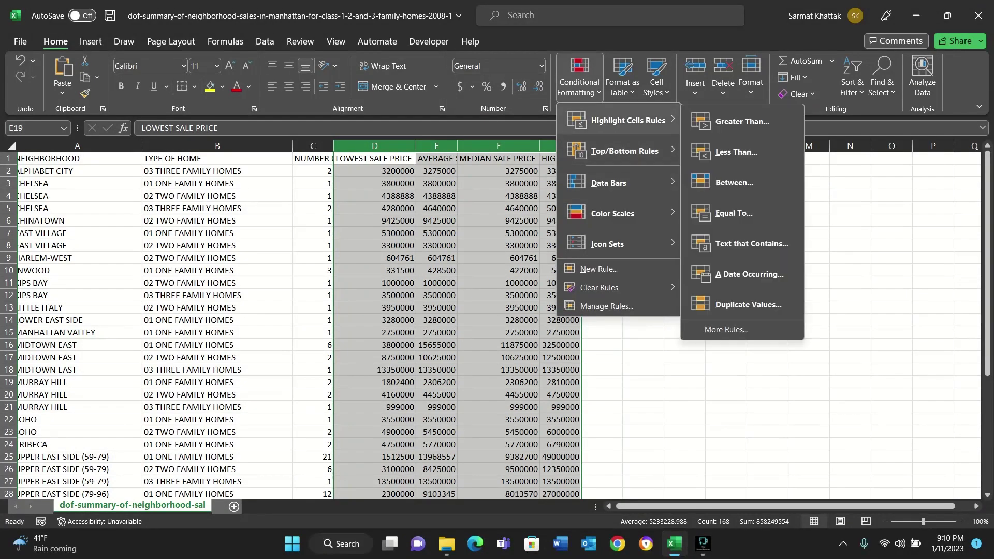
click(734, 213)
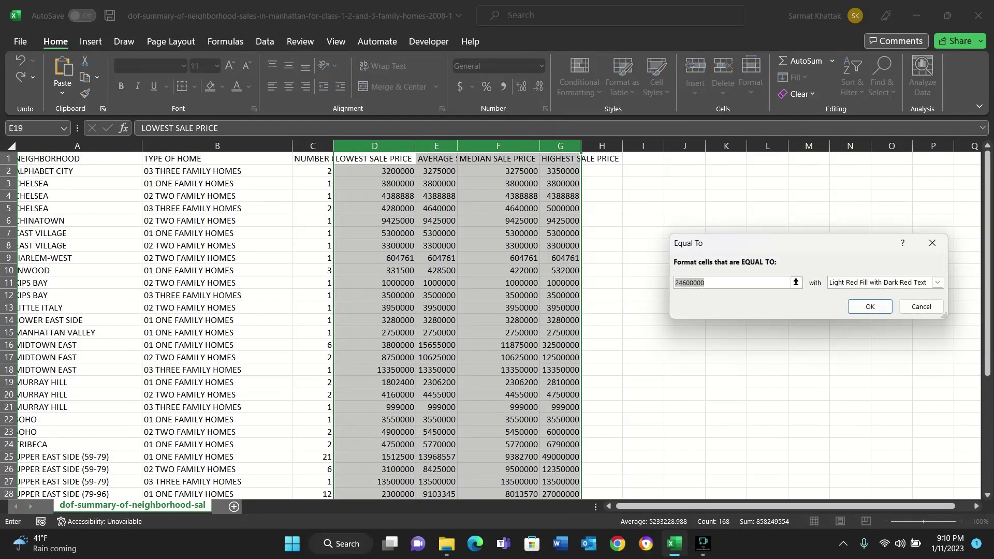
scroll(310, 321, down, 7)
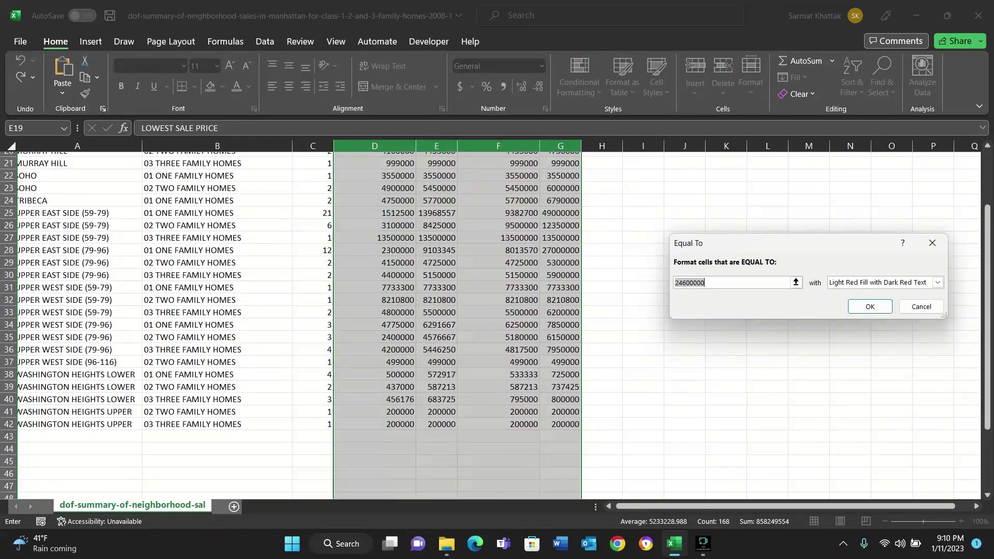
click(499, 250)
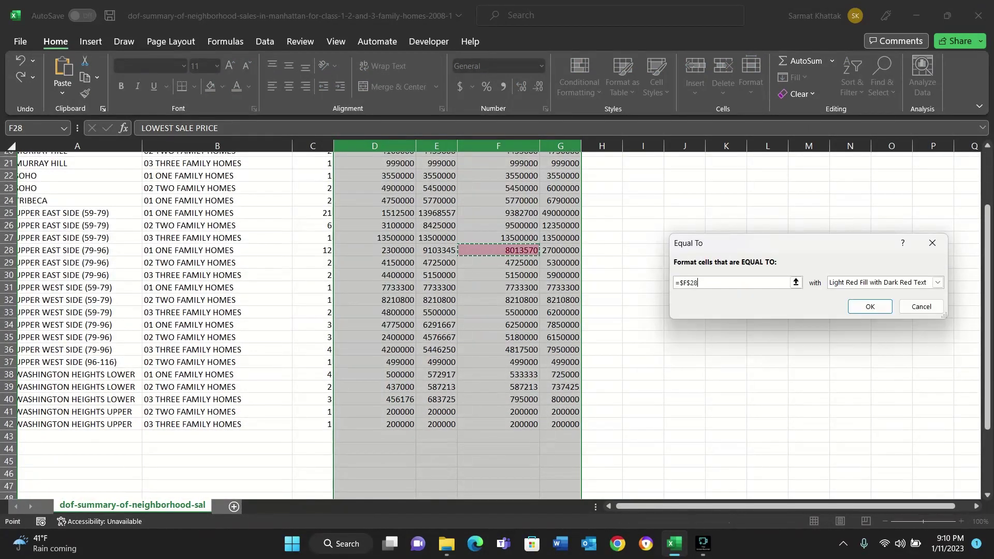
click(796, 282)
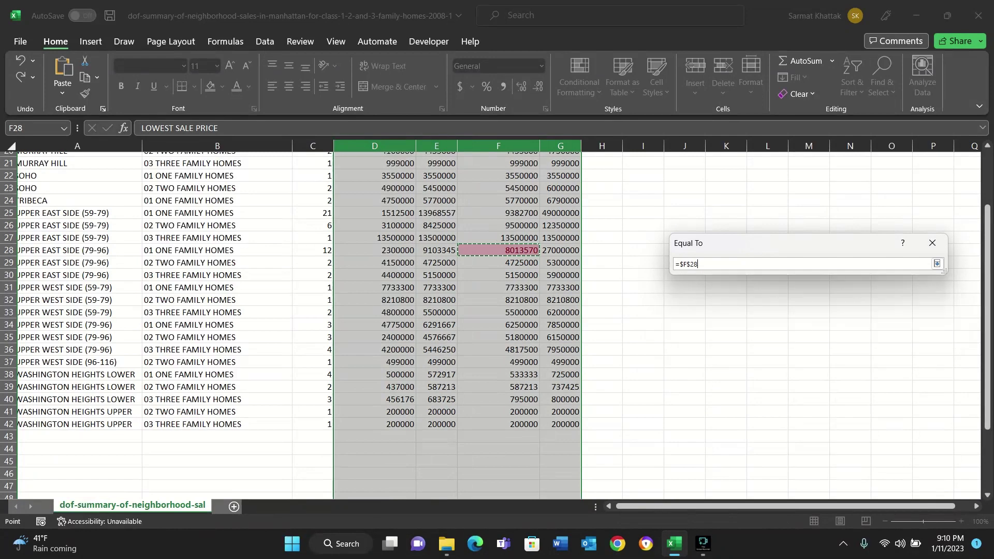
key(Return)
Step: Replace the Equal To rule's cell reference with the value 200000
key(BackSpace)
key(BackSpace)
key(BackSpace)
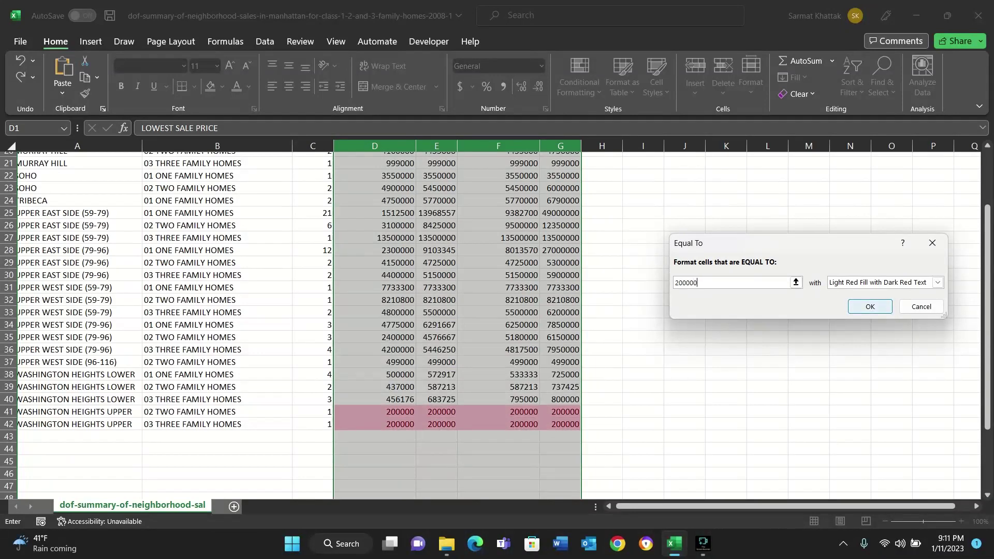
Step: Try a custom light green fill for the Equal To 200000 rule, and cancel the rule
click(938, 282)
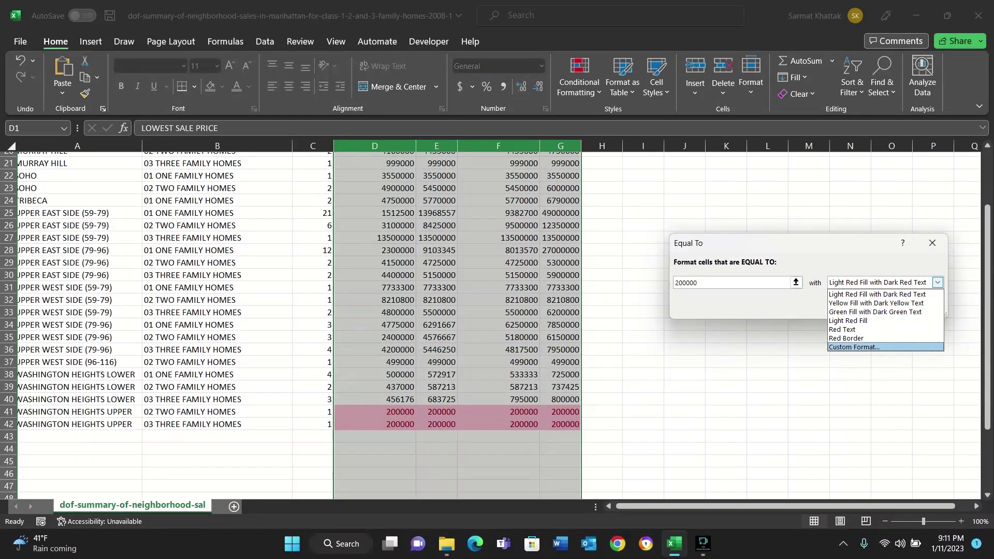
click(854, 348)
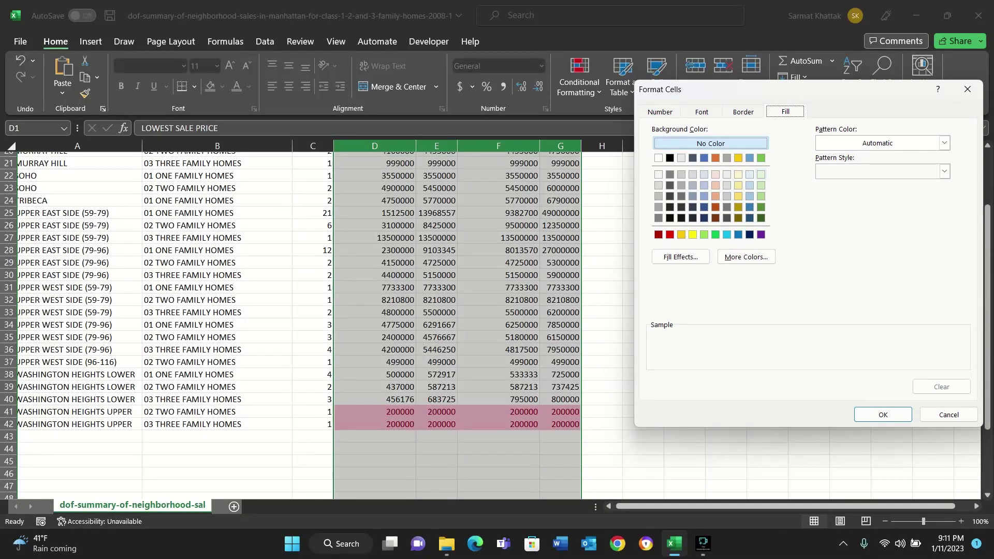
click(761, 196)
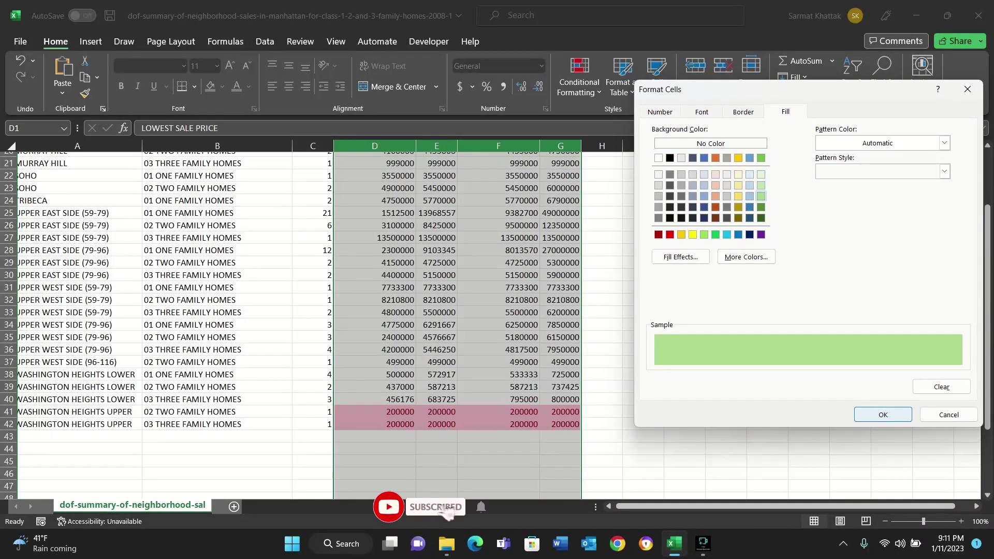
click(883, 414)
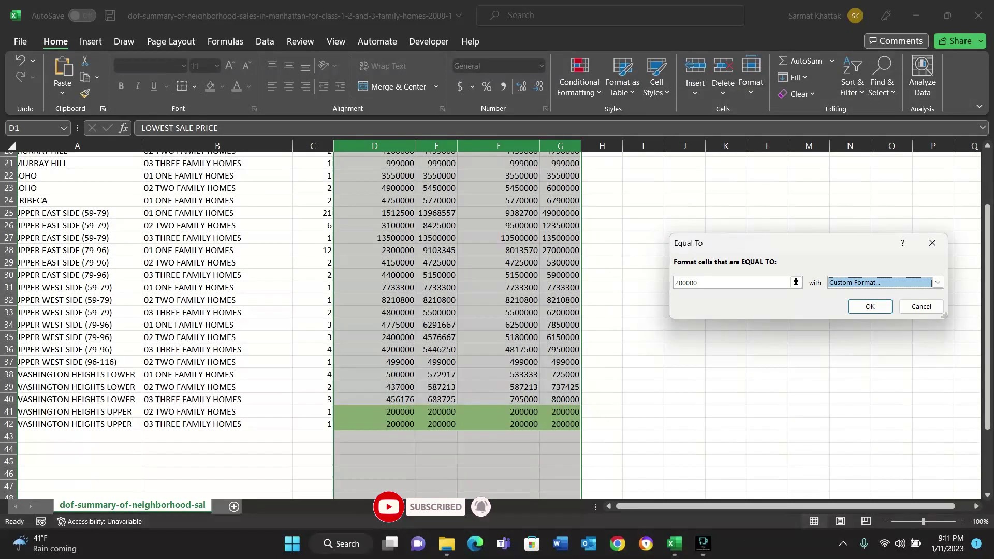
click(922, 307)
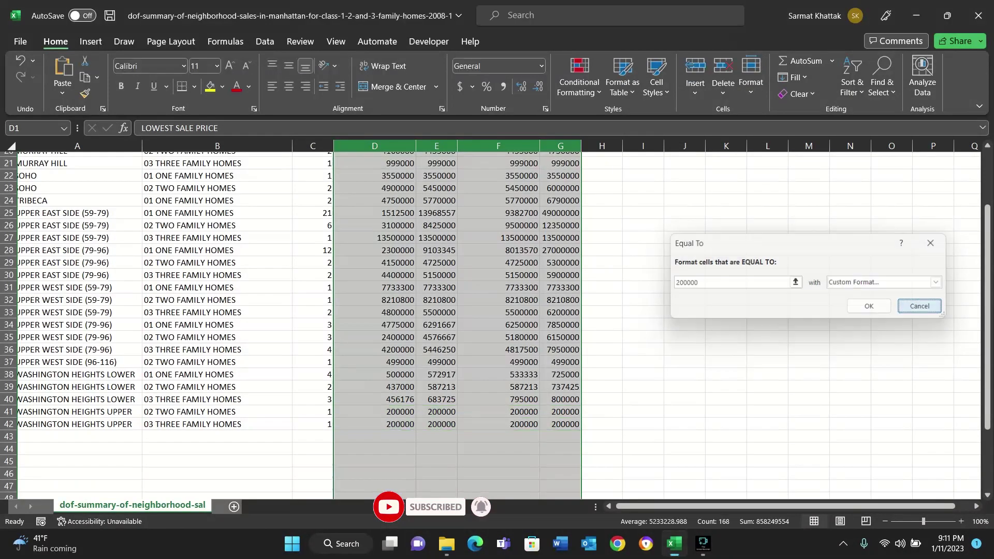
click(579, 78)
mouse_move(624, 121)
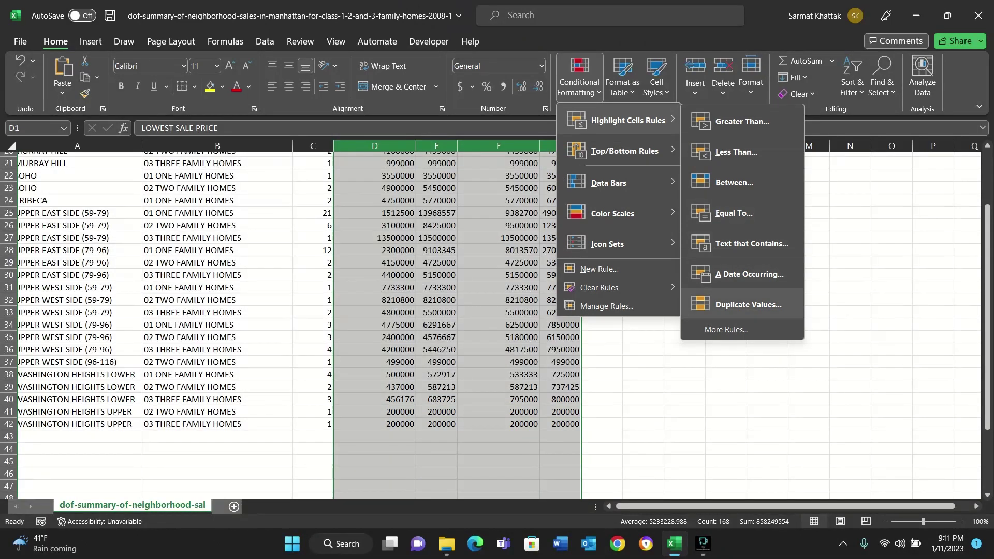
click(725, 375)
Step: Start a Text That Contains highlight rule on the NEIGHBORHOOD and TYPE OF HOME columns, matching the text East
scroll(500, 327, up, 7)
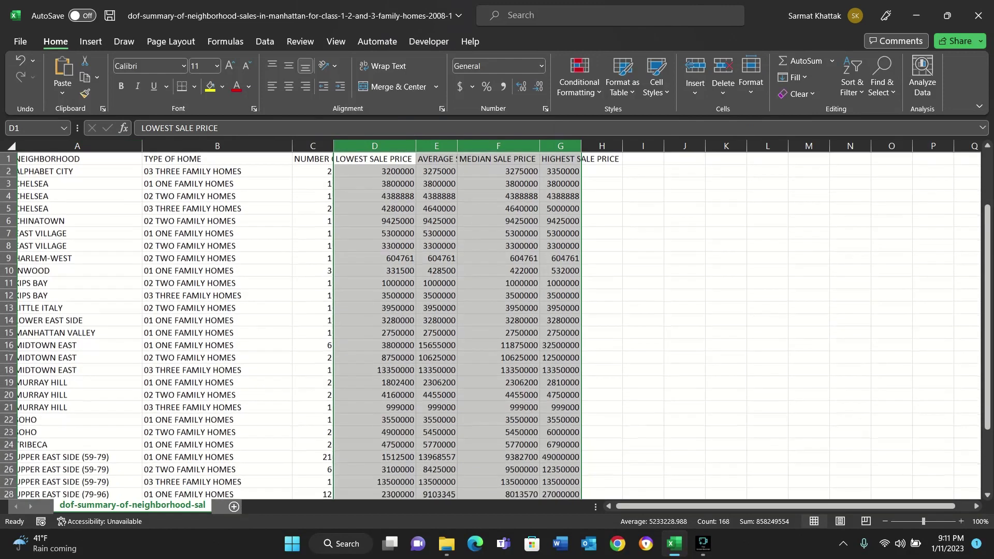
click(78, 146)
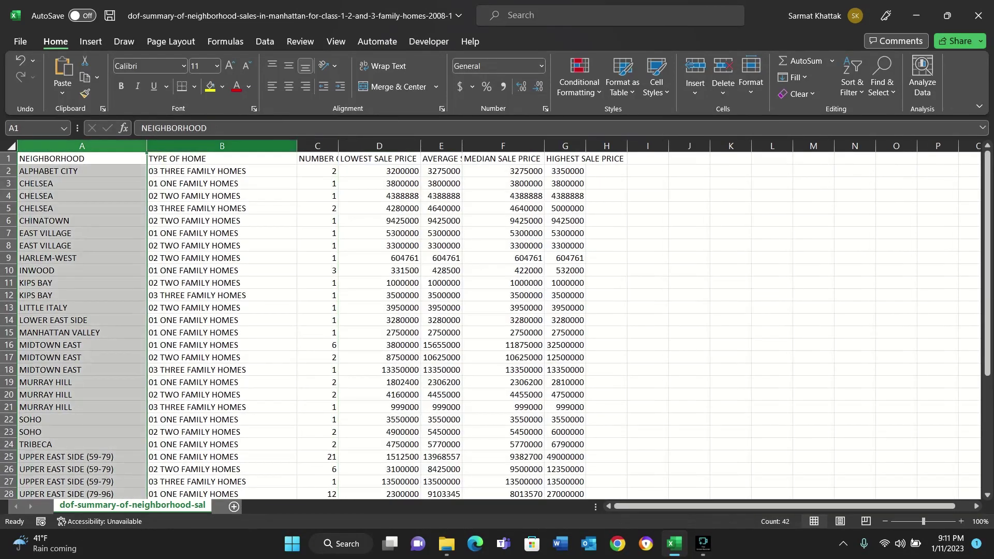
click(221, 146)
drag(83, 146, 297, 146)
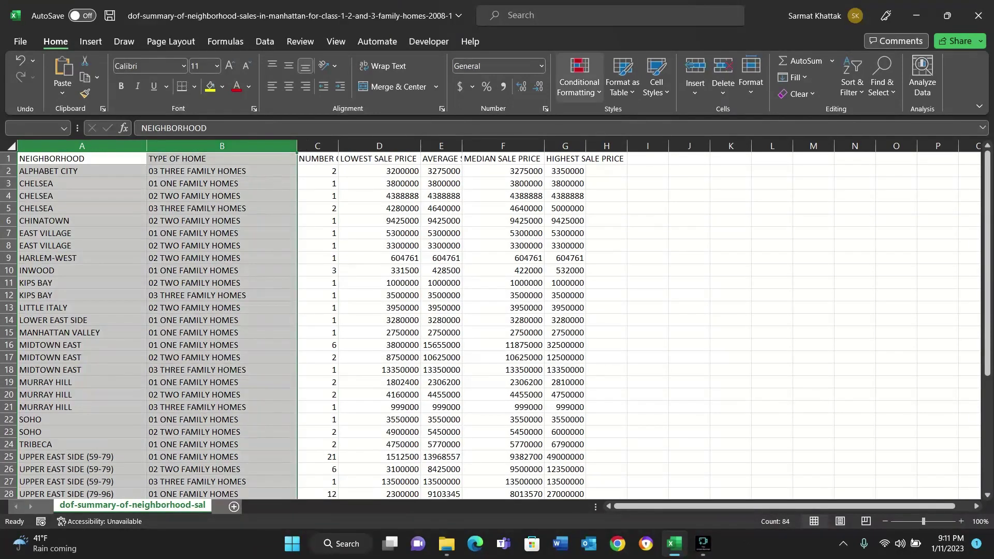
click(579, 83)
mouse_move(628, 121)
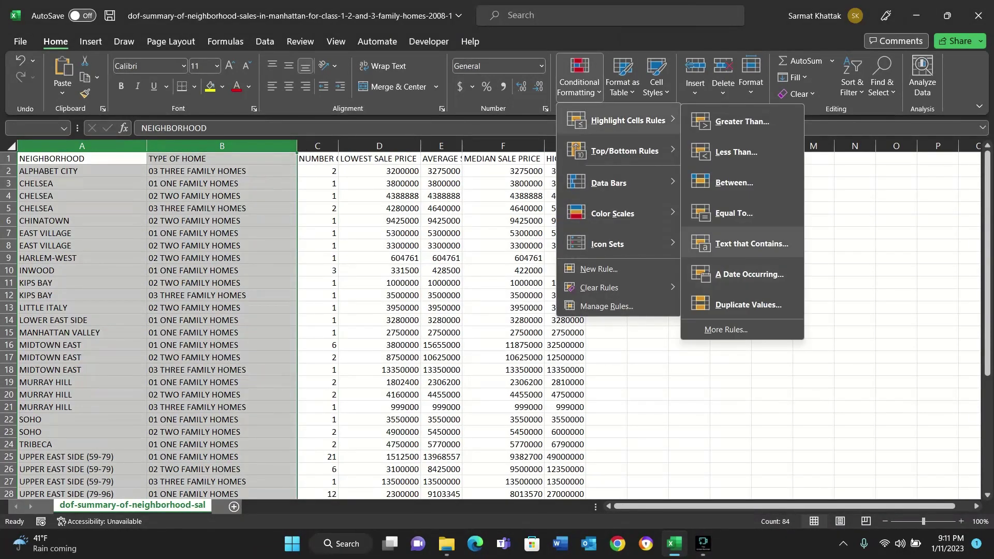
click(751, 243)
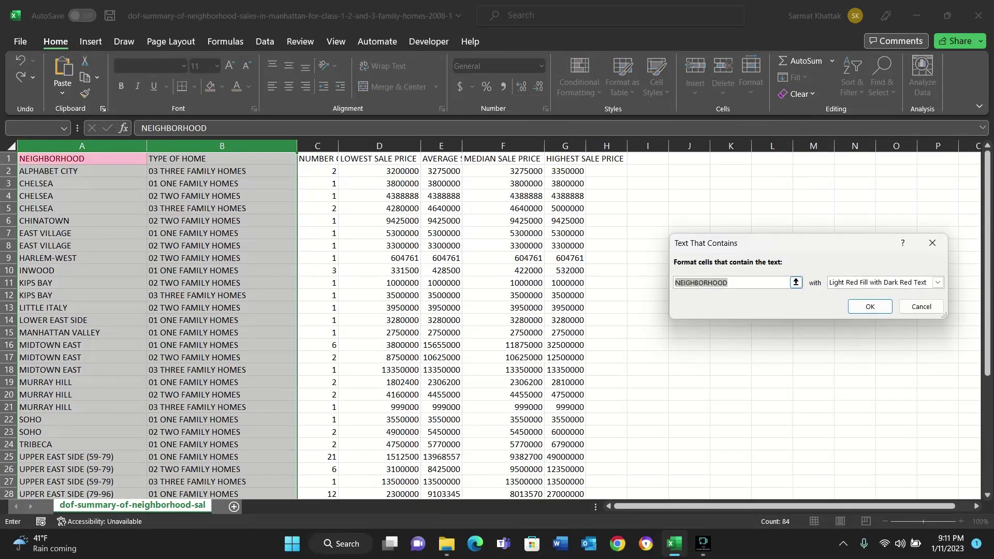
key(BackSpace)
text(Ead)
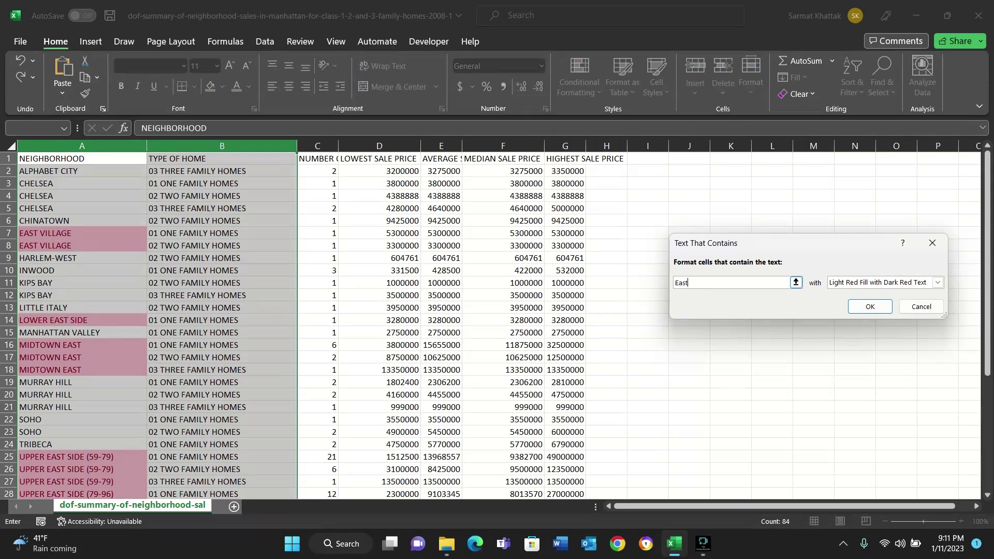
Step: Set a custom format with a light orange fill for the cells containing East
scroll(499, 326, down, 4)
scroll(499, 326, up, 1)
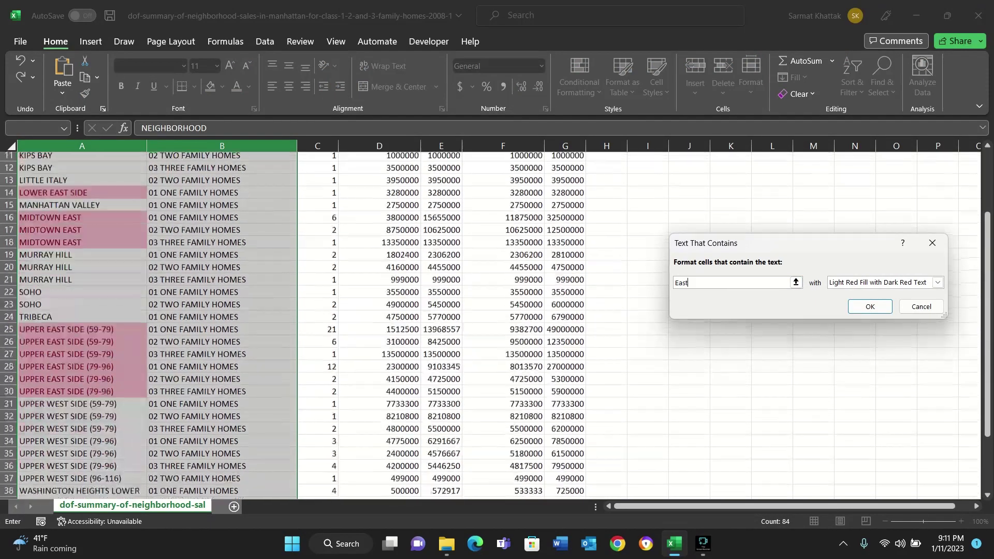
scroll(499, 326, down, 1)
scroll(500, 326, up, 5)
scroll(499, 326, down, 2)
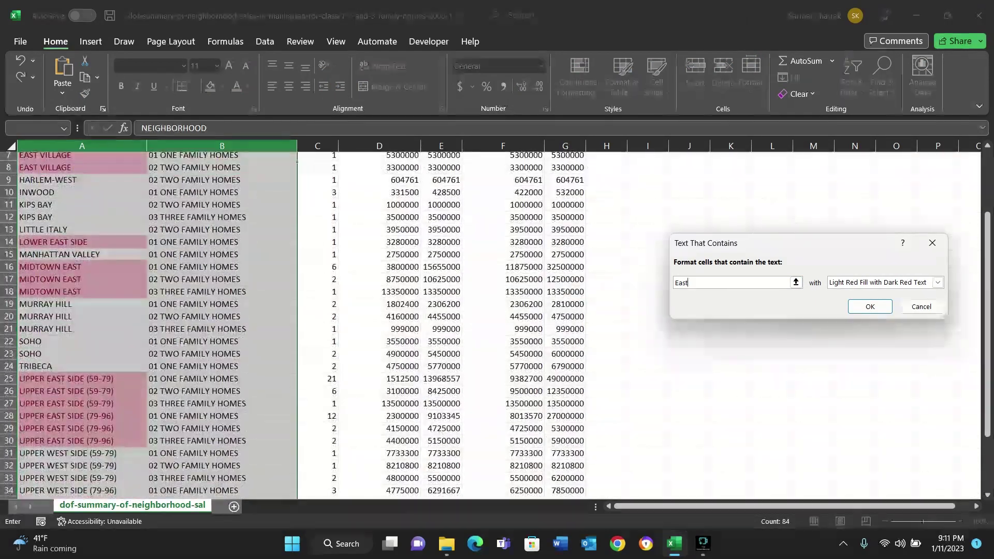
click(938, 282)
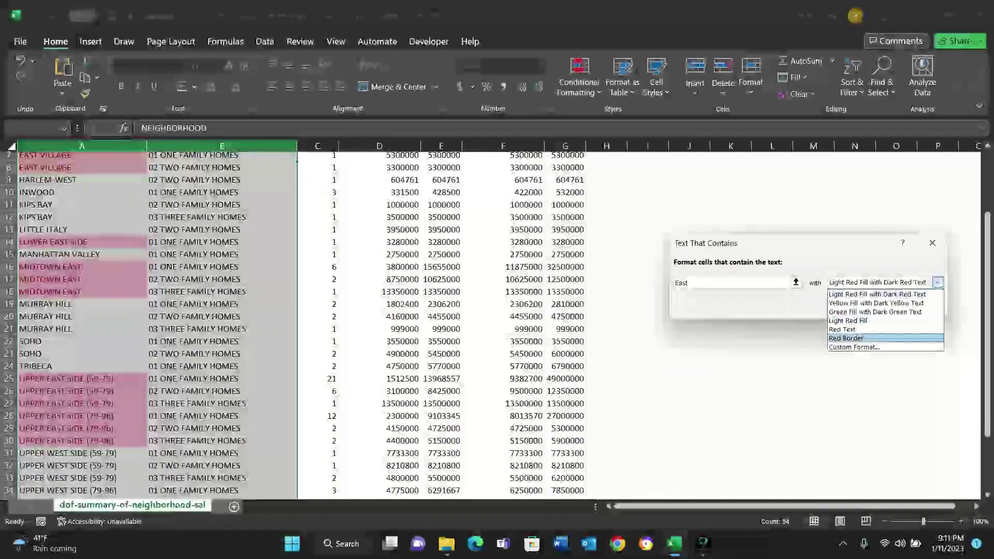
key(Return)
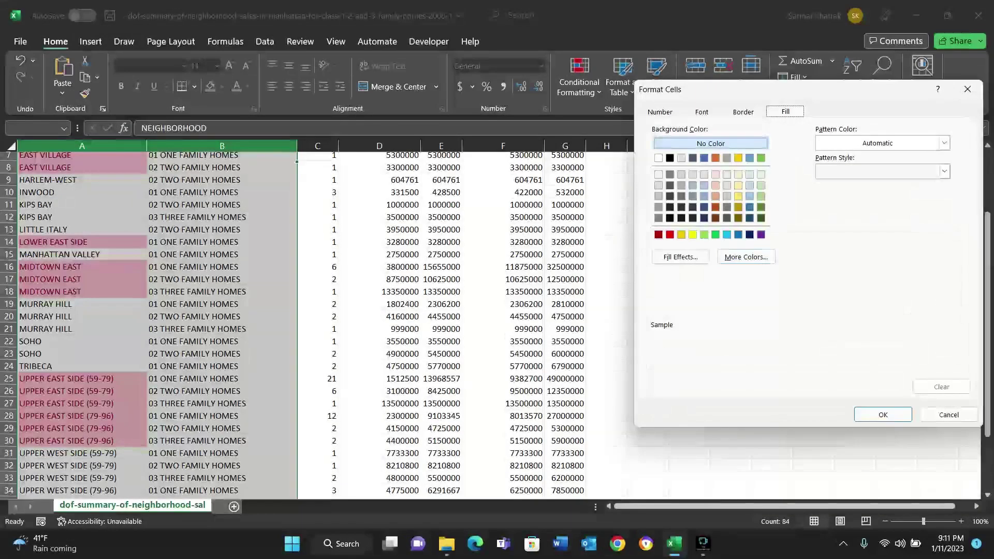
click(716, 197)
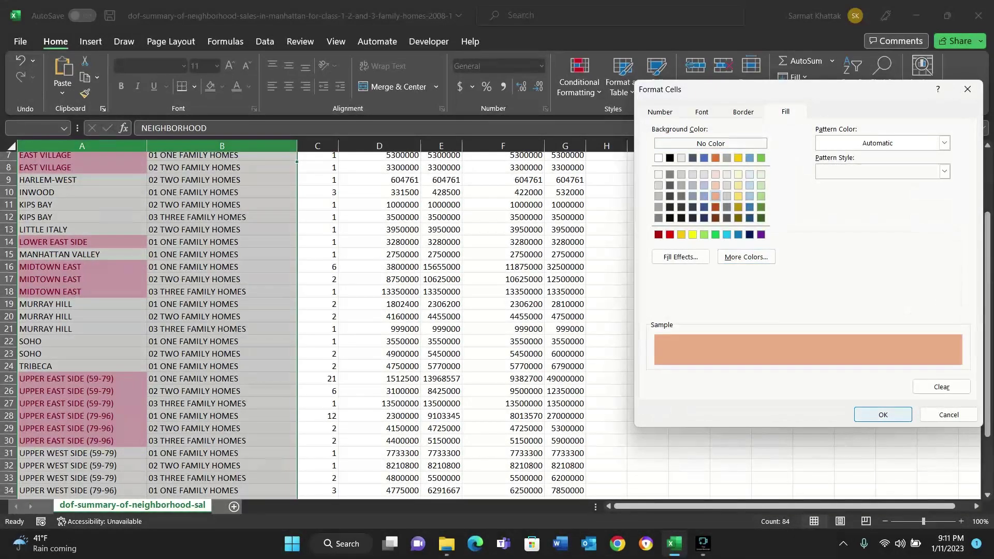
click(883, 415)
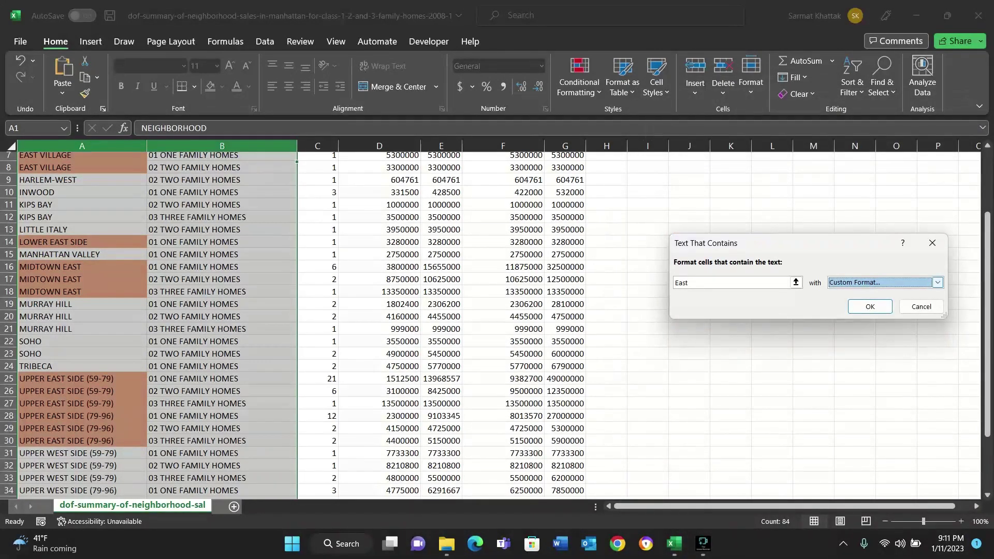
Step: Switch the rule's format to Red Border and replace the matched text with family homes
click(938, 283)
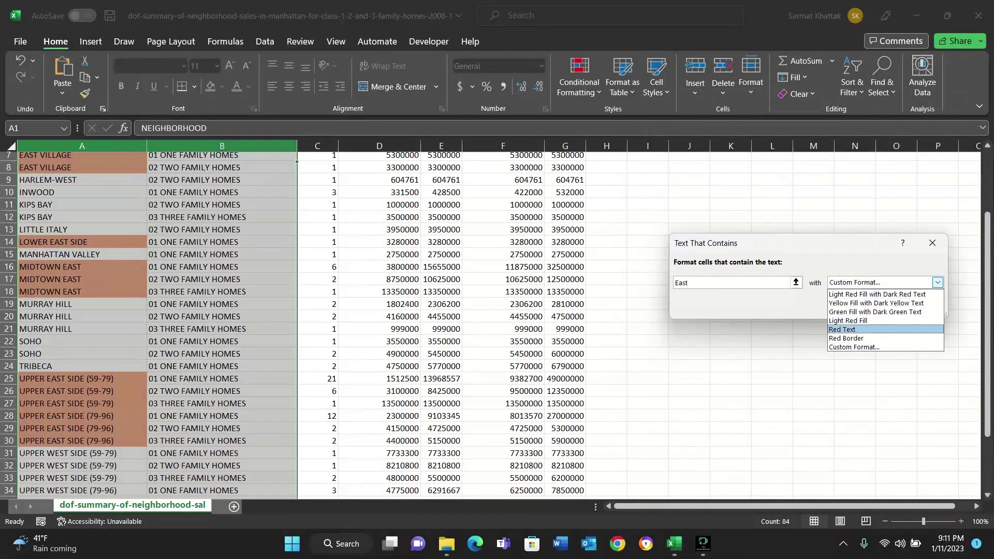
key(Return)
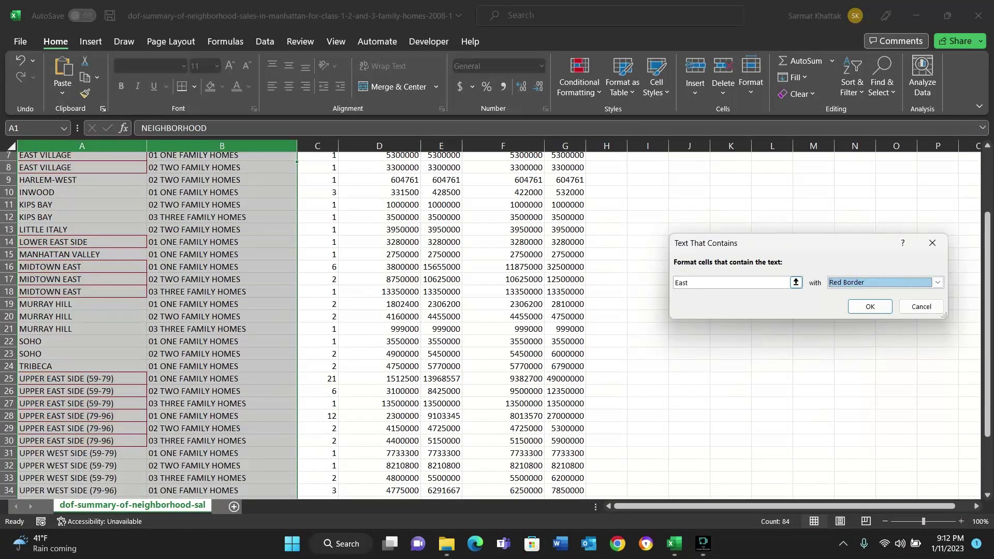
click(730, 283)
key(BackSpace)
key(BackSpace)
key(BackSpace)
key(BackSpace)
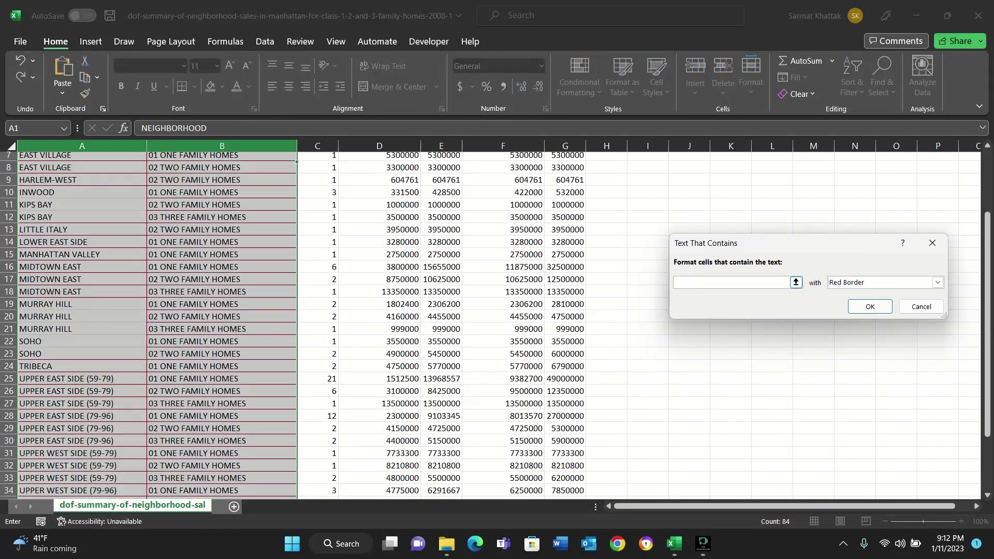
text(famil)
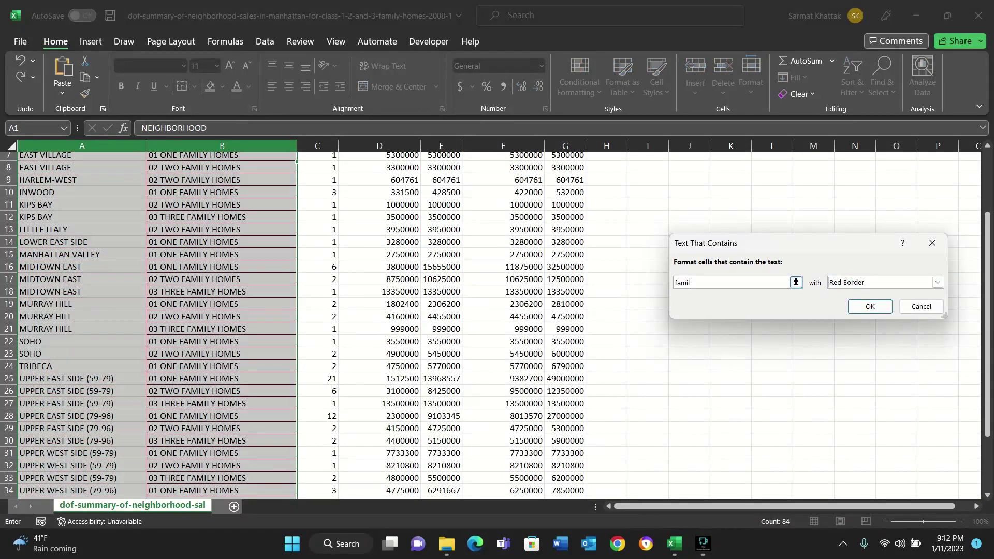
text(y homes)
Step: Change the format for cells containing family homes to Yellow Fill with Dark Yellow Text
scroll(310, 326, down, 6)
scroll(311, 327, up, 3)
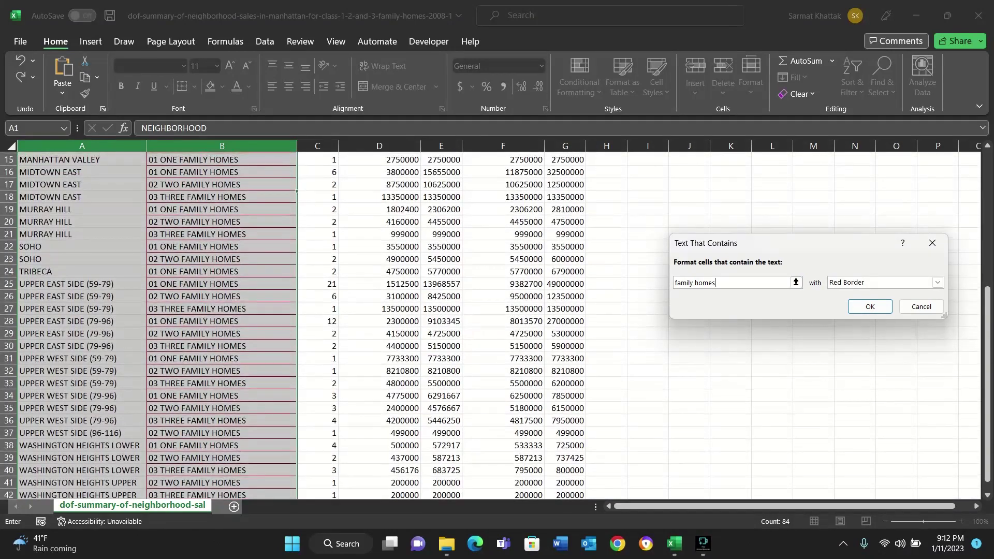
click(938, 282)
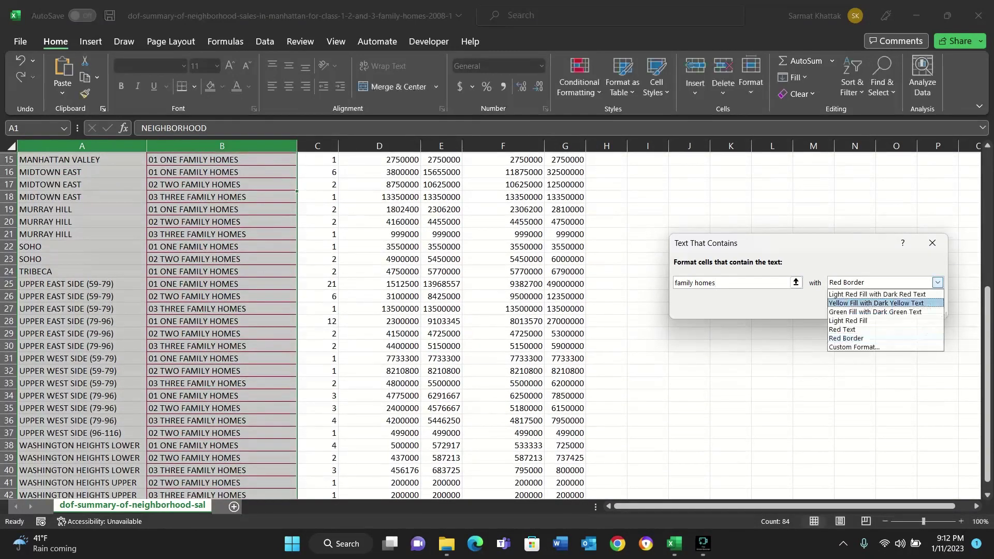
key(Return)
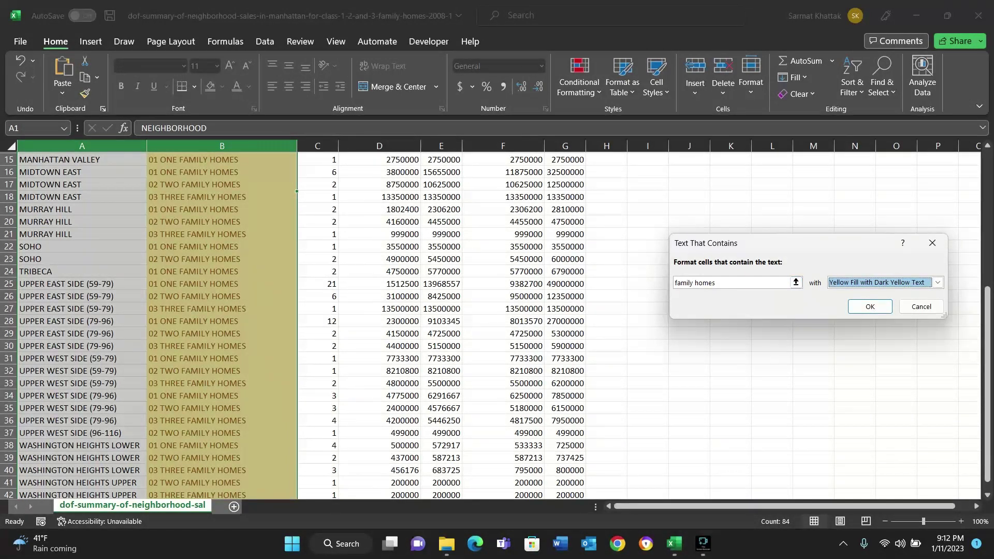
Step: Clear the match text and cancel the Text That Contains rule
double_click(706, 283)
key(BackSpace)
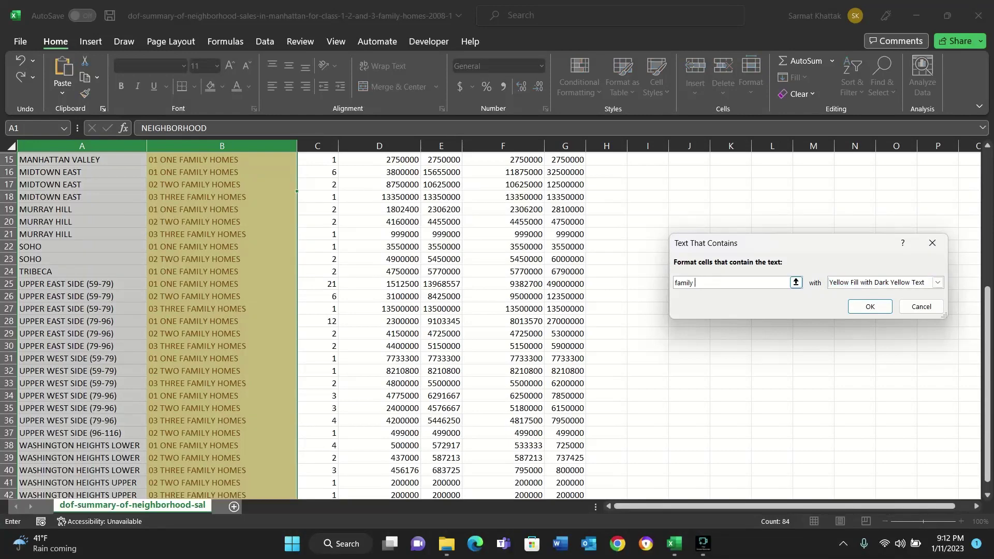
key(BackSpace)
key(BackSpace)
key(BackSpace)
key(BackSpace)
key(BackSpace)
key(BackSpace)
key(BackSpace)
click(921, 307)
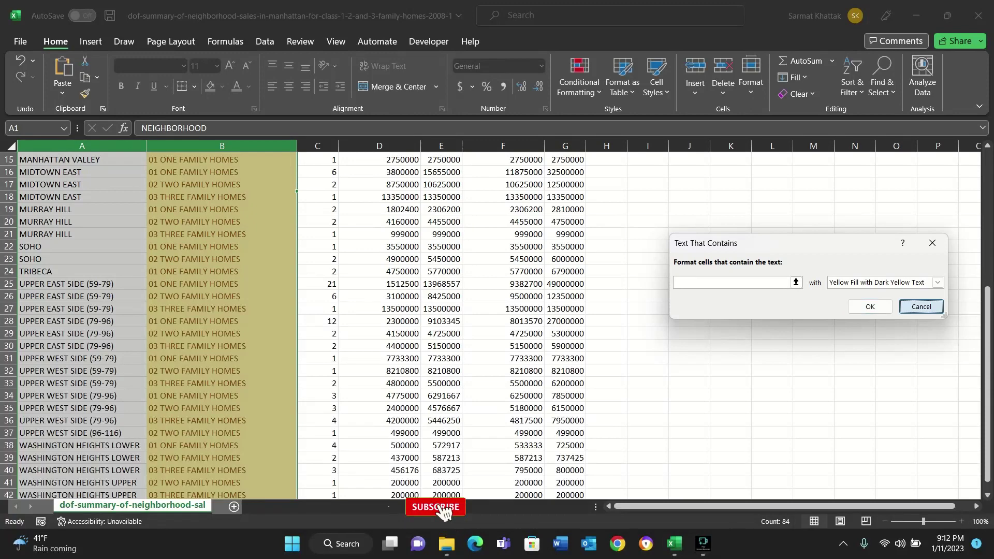
Step: View the A Date Occurring rule options for cell B31 and close them without applying a rule
click(222, 358)
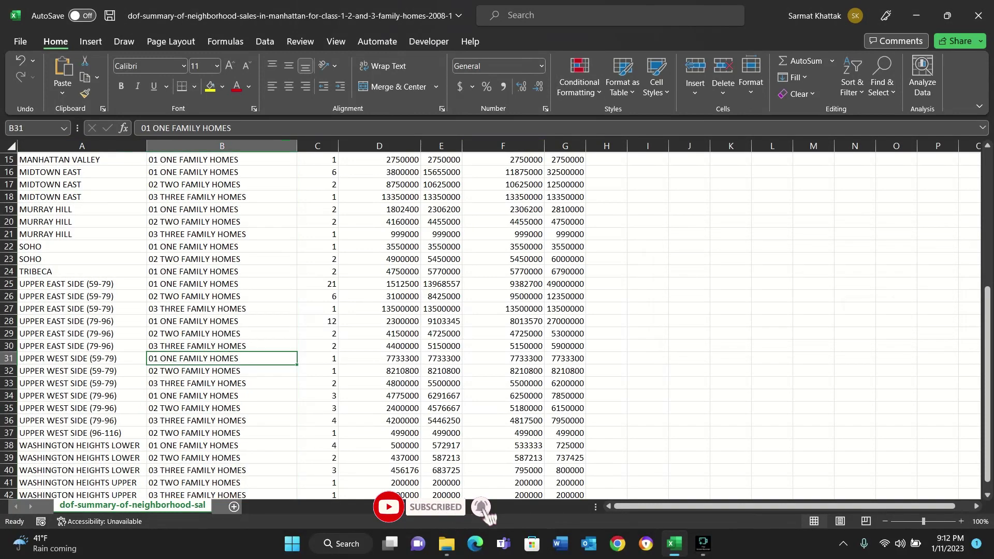
click(579, 78)
mouse_move(621, 120)
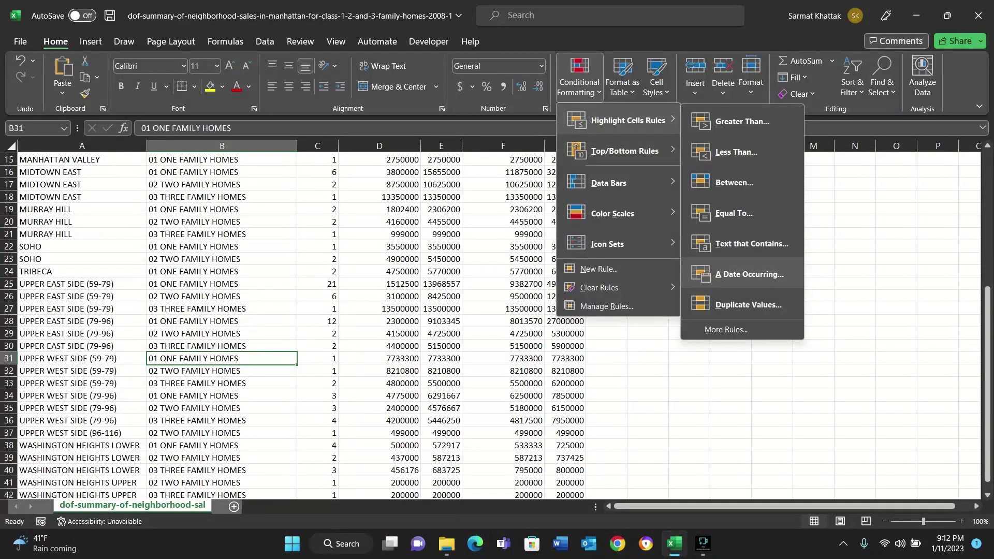
click(750, 274)
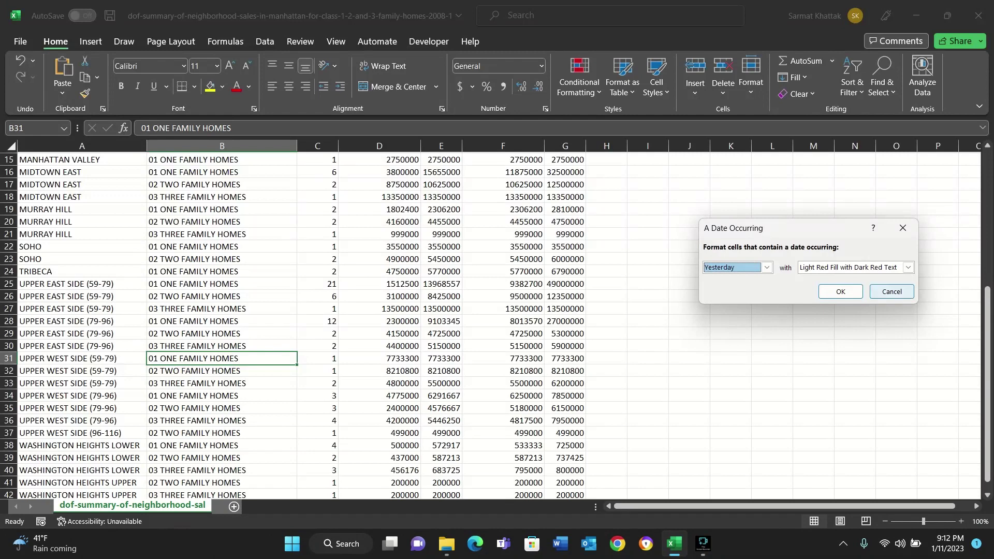
click(892, 292)
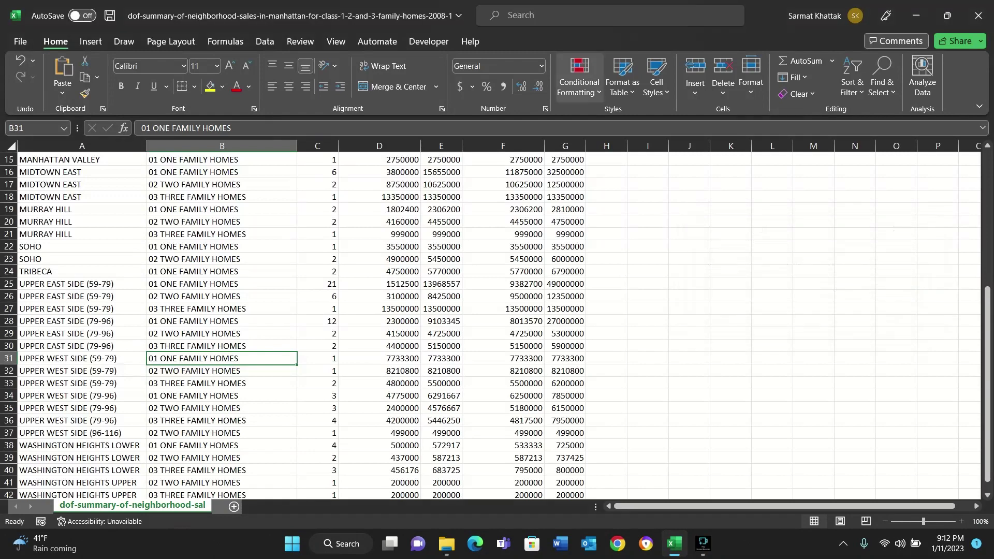
click(580, 78)
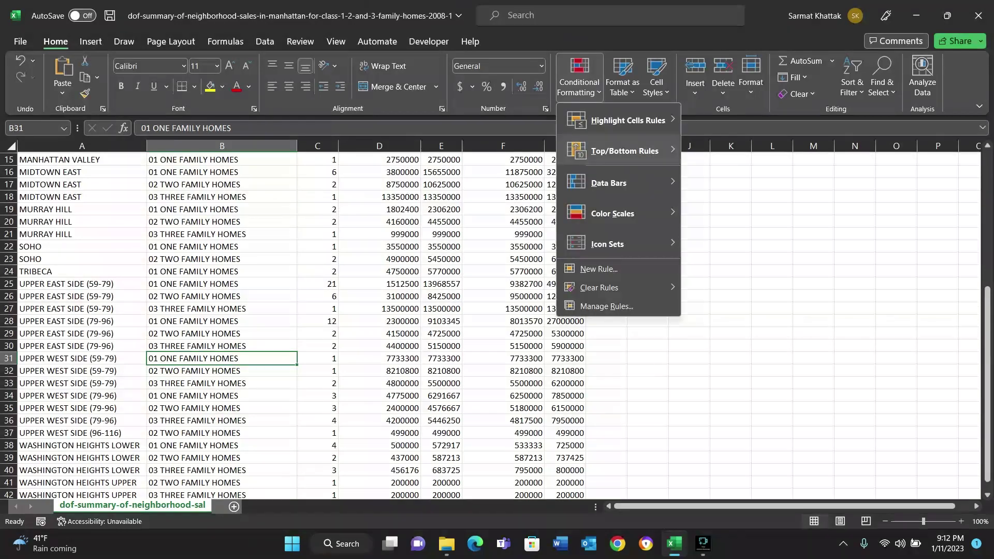
mouse_move(625, 151)
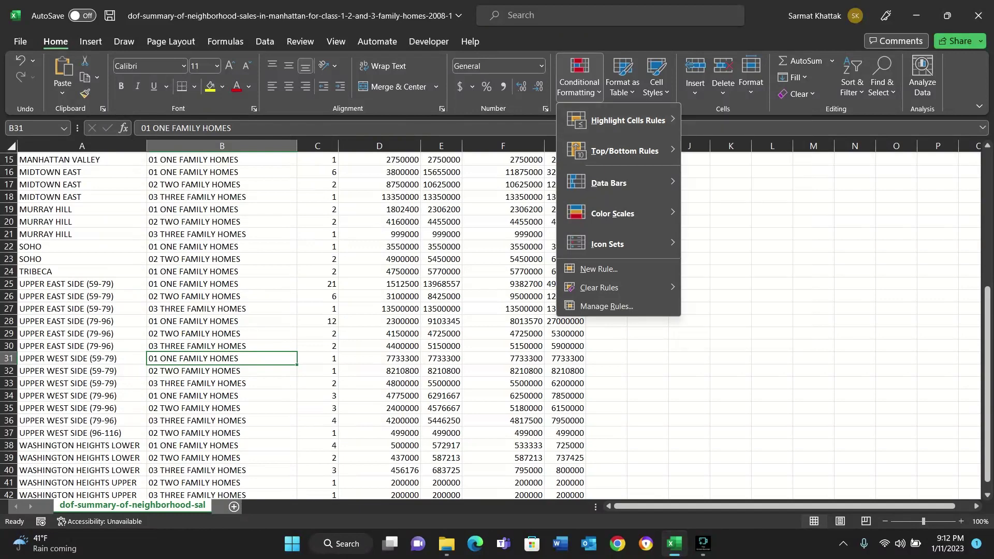
click(82, 146)
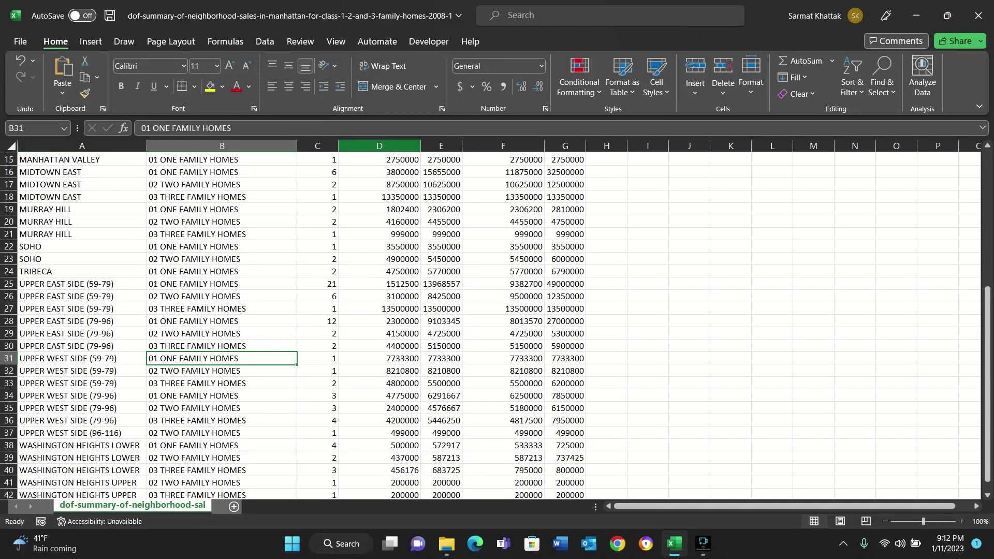
Step: Highlight duplicate values in column D (Lowest Sale Price) with Yellow Fill with Dark Yellow Text and check the highlighted cells
scroll(379, 311, down, 1)
click(379, 146)
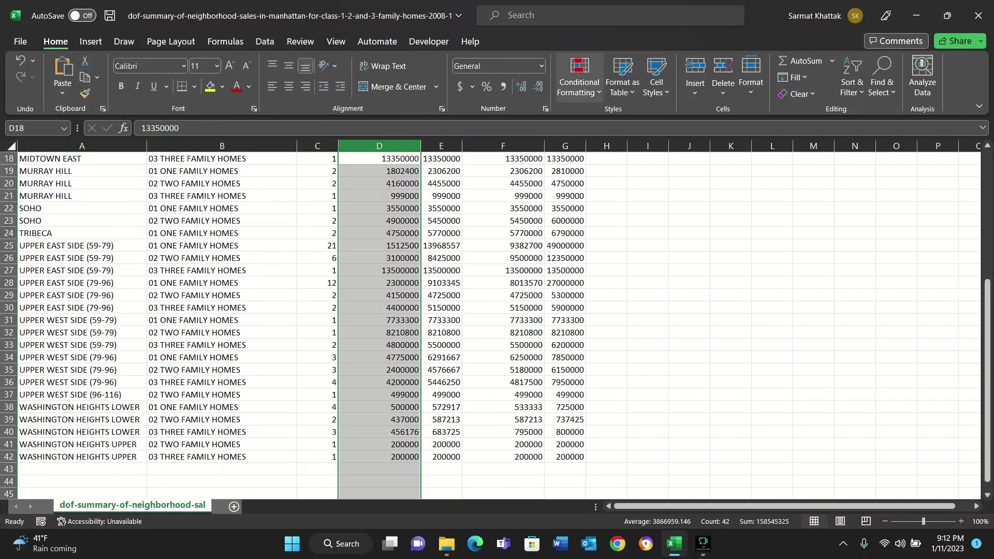
click(579, 82)
mouse_move(628, 120)
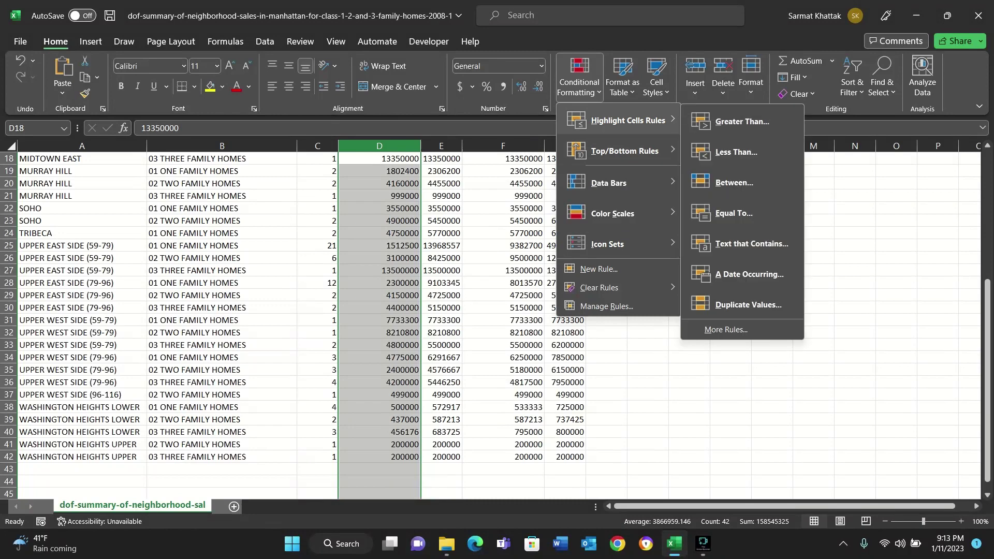
click(748, 304)
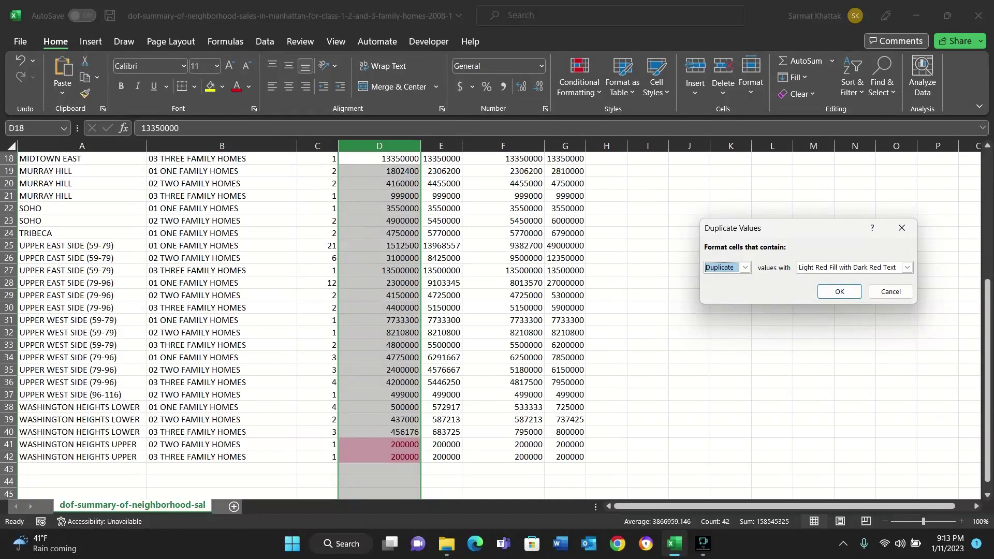
click(908, 267)
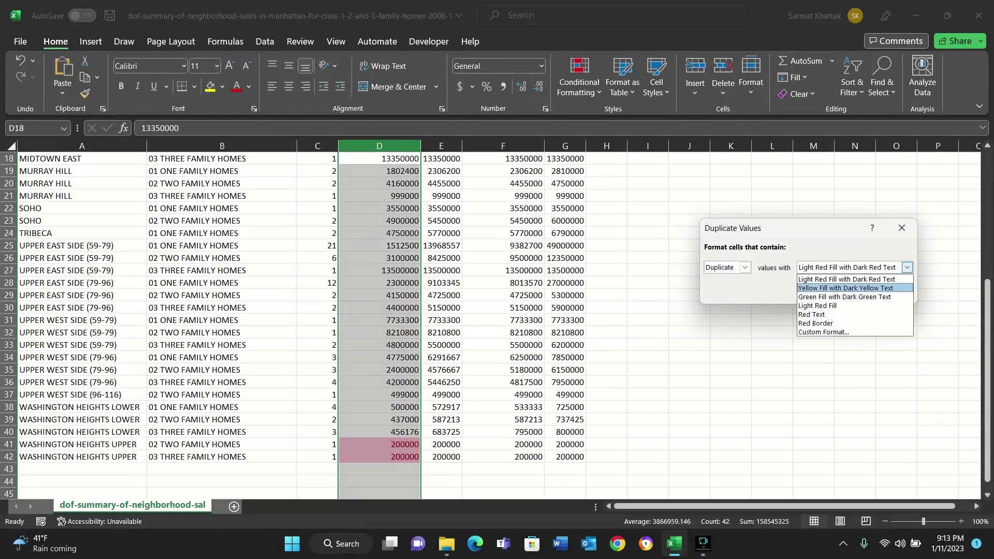
click(846, 288)
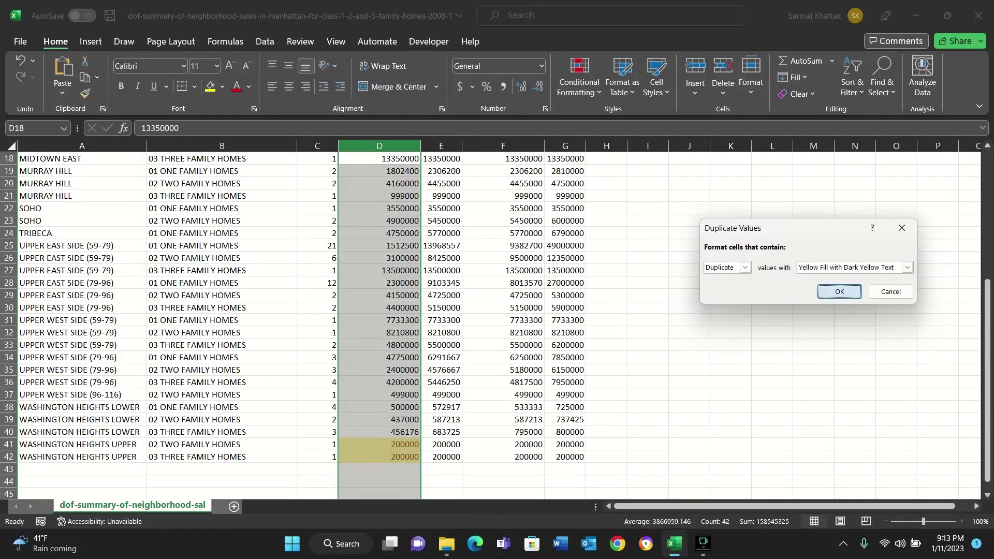
key(Return)
scroll(491, 326, up, 6)
scroll(491, 326, down, 1)
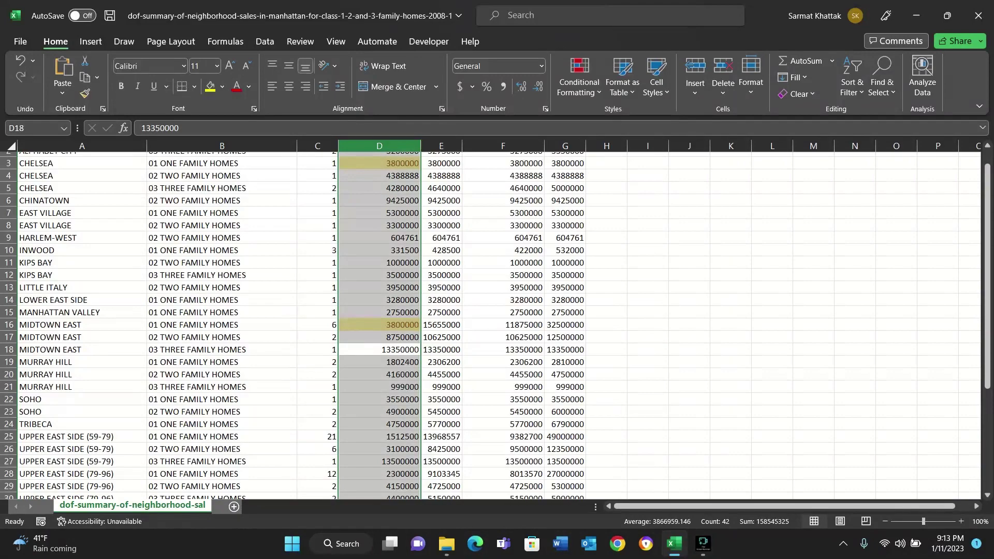
scroll(491, 326, down, 8)
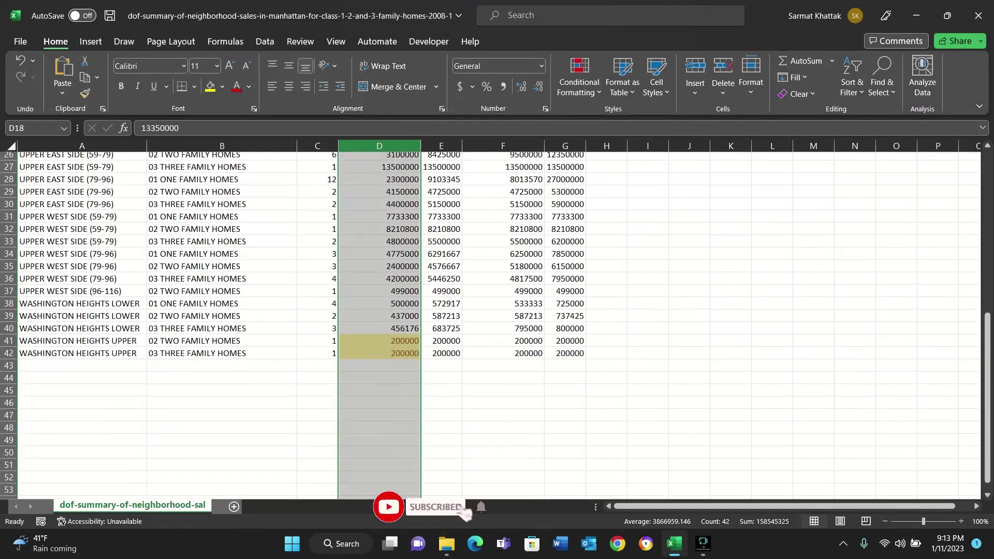
scroll(491, 326, up, 8)
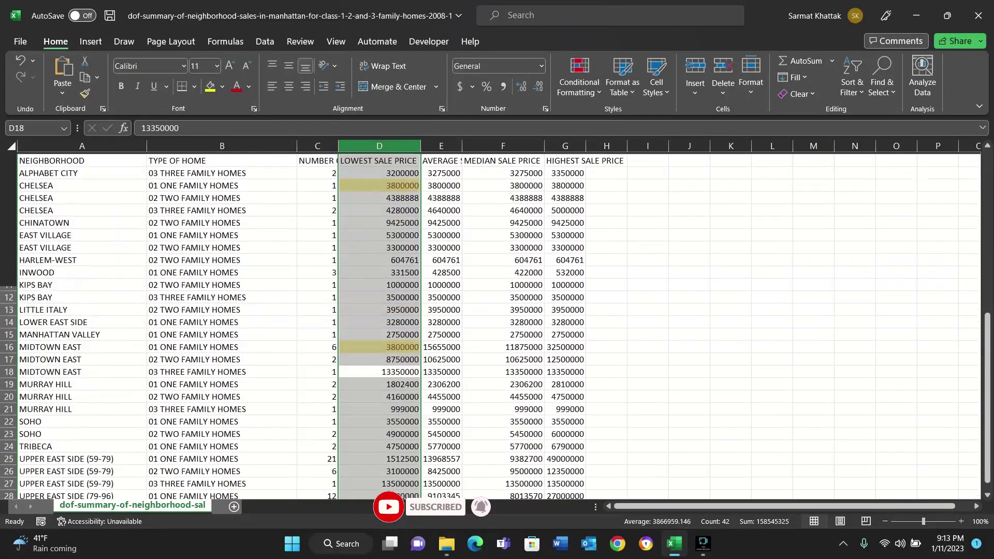
Step: Clear the conditional formatting rules from the four sale price columns, D through G
click(502, 320)
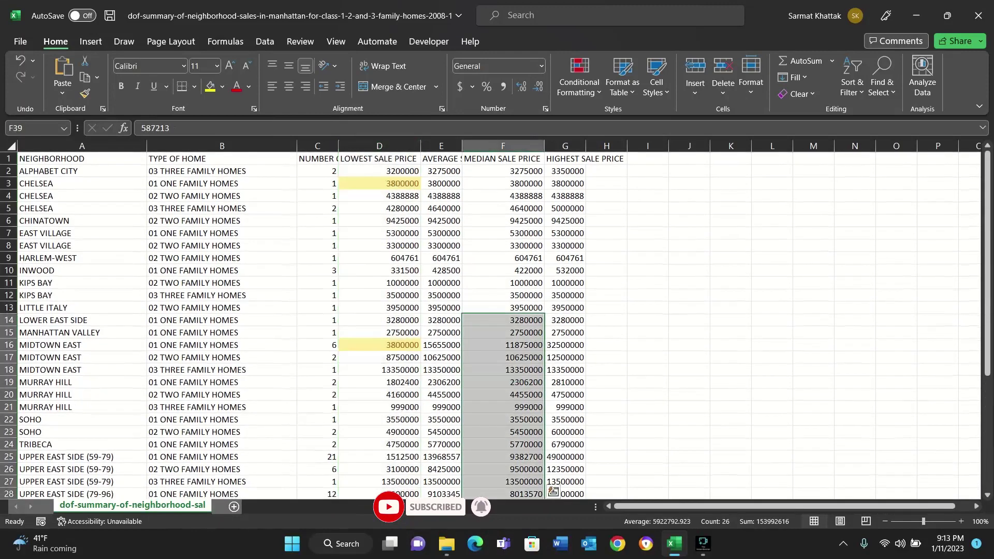
drag(380, 145, 588, 146)
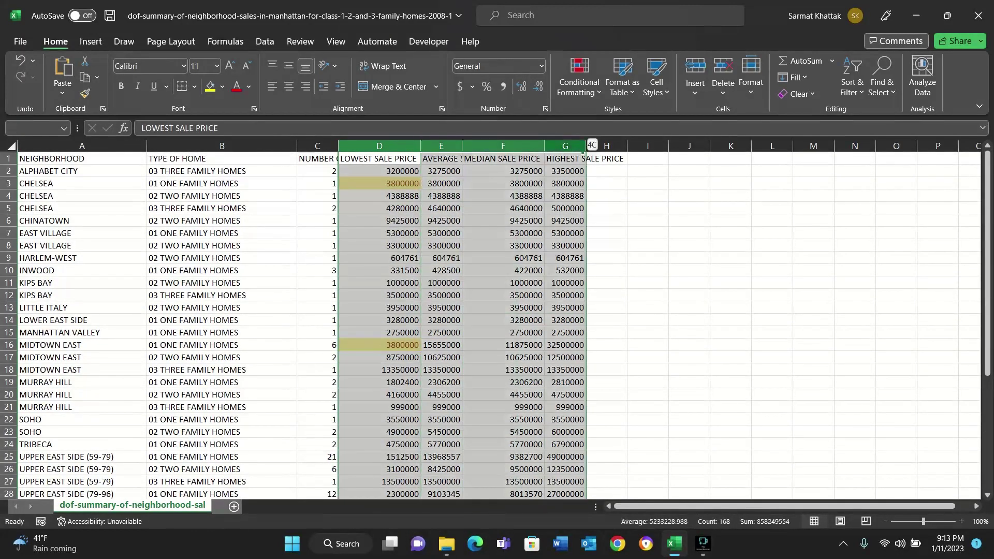
click(579, 83)
mouse_move(601, 288)
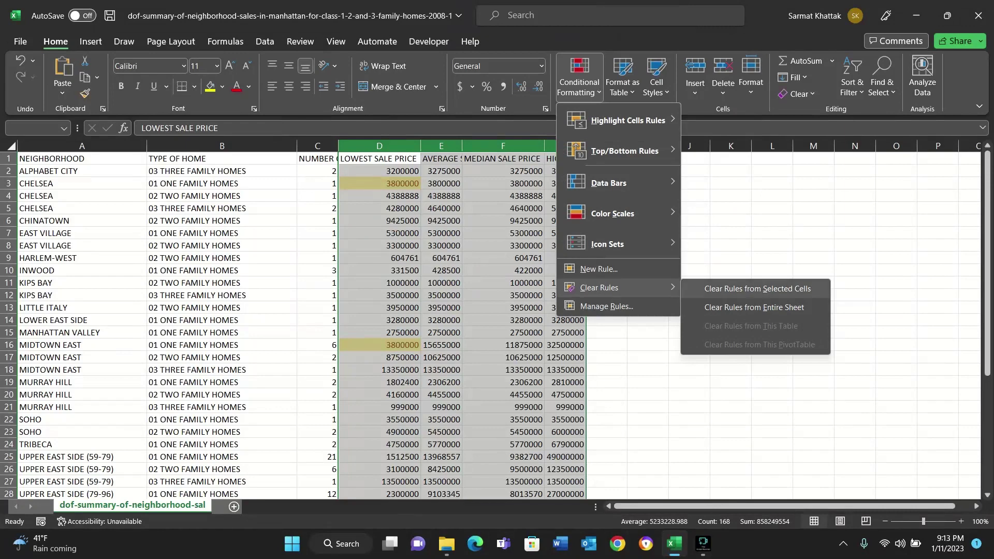
click(758, 289)
Step: Preview a Duplicate Values rule with a green custom fill on columns D through G, and cancel it
click(579, 83)
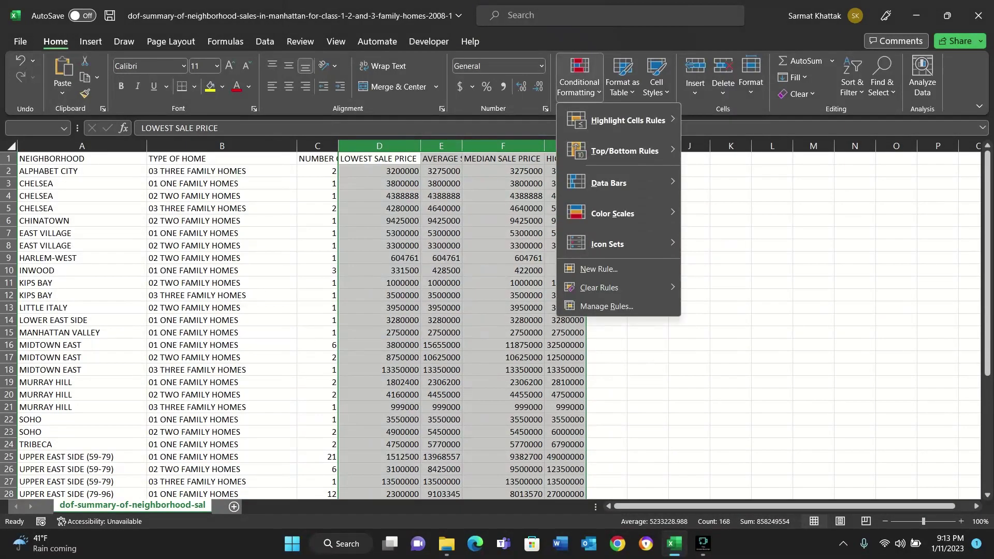
mouse_move(628, 121)
click(744, 304)
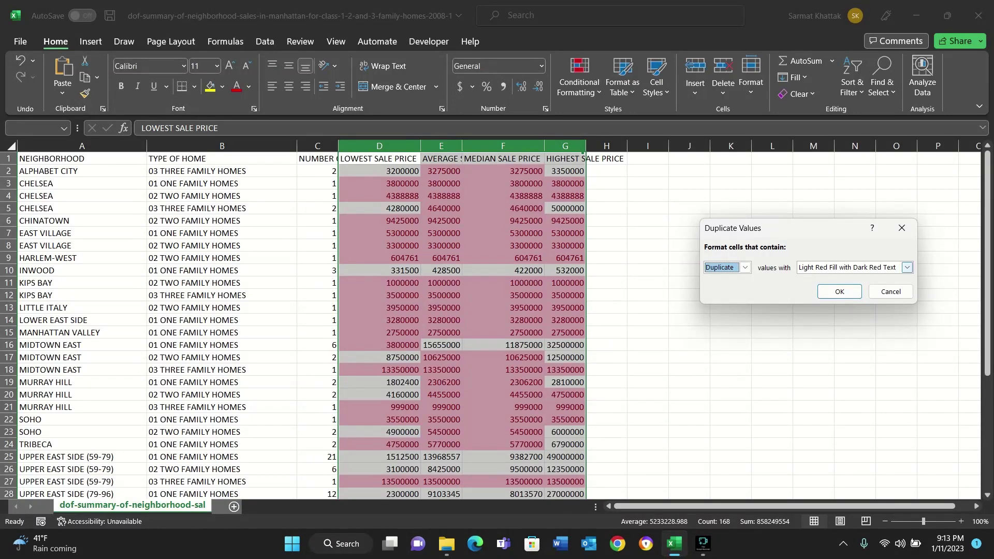
click(908, 267)
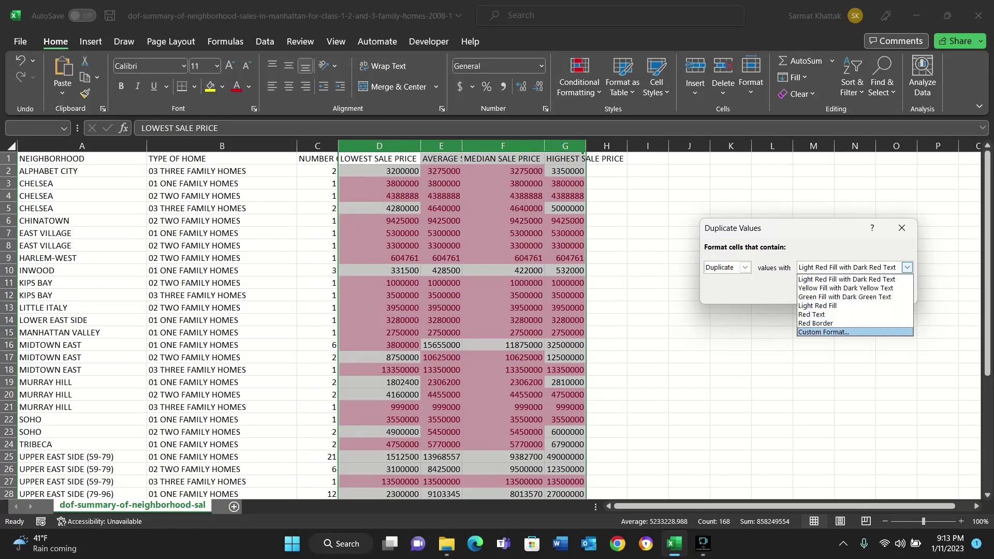
click(829, 332)
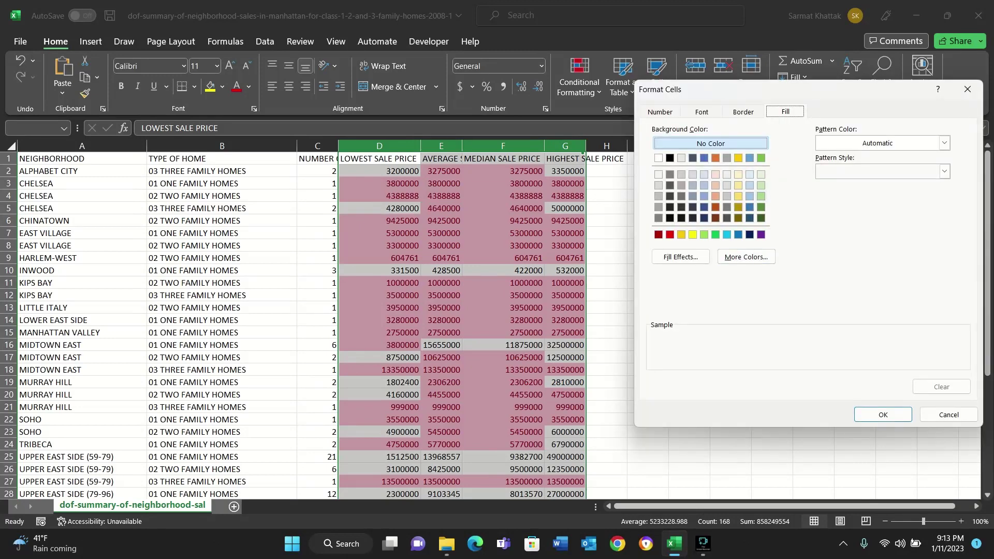
click(761, 197)
click(884, 415)
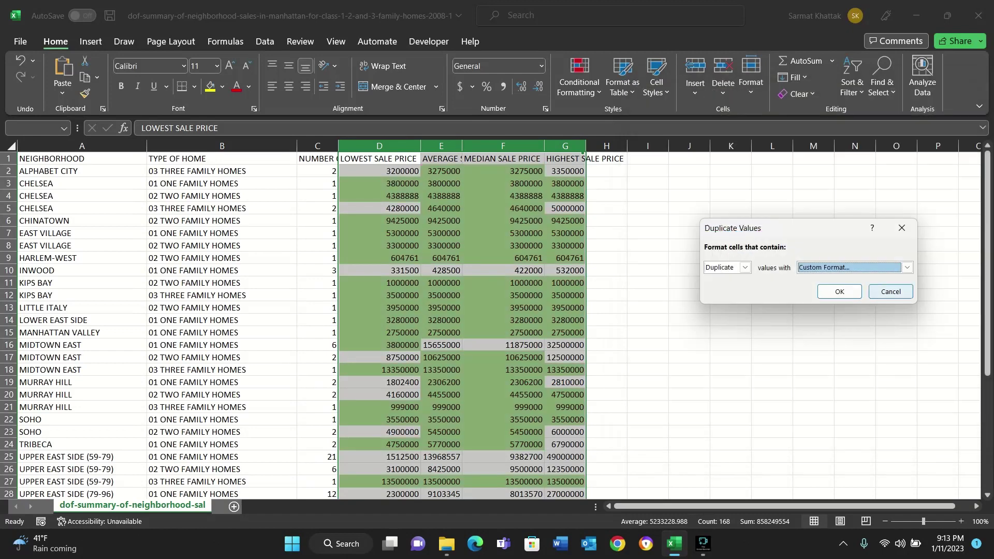
click(891, 291)
click(579, 78)
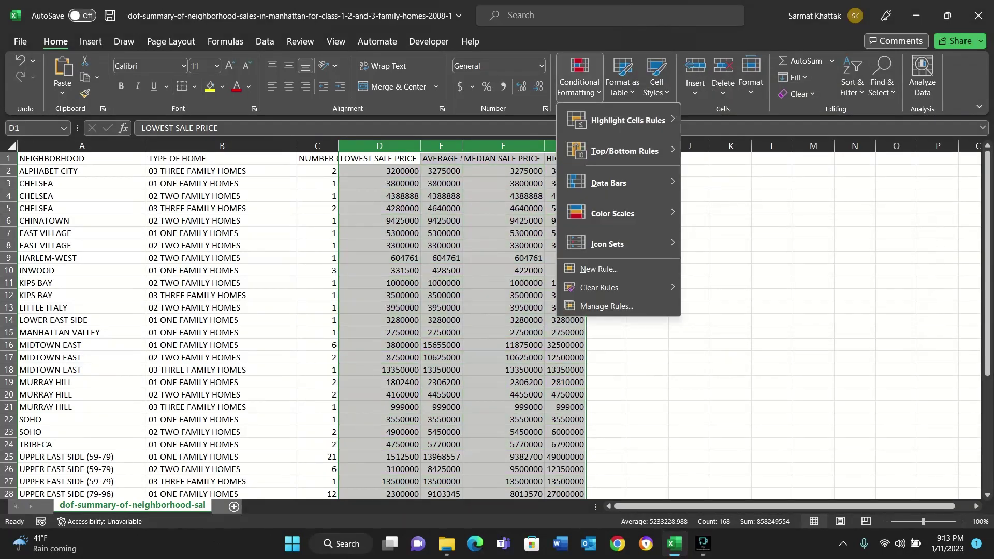
mouse_move(629, 120)
click(726, 330)
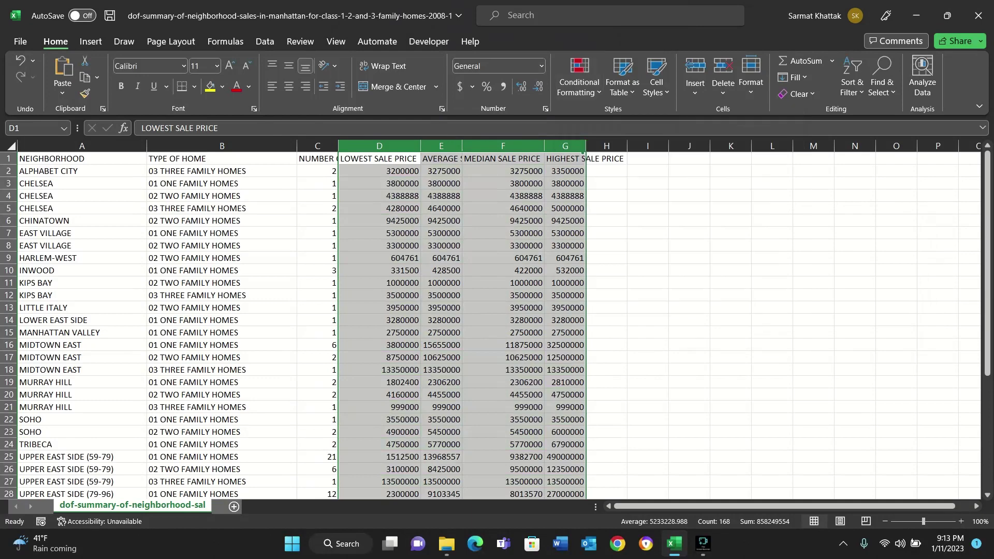
click(728, 332)
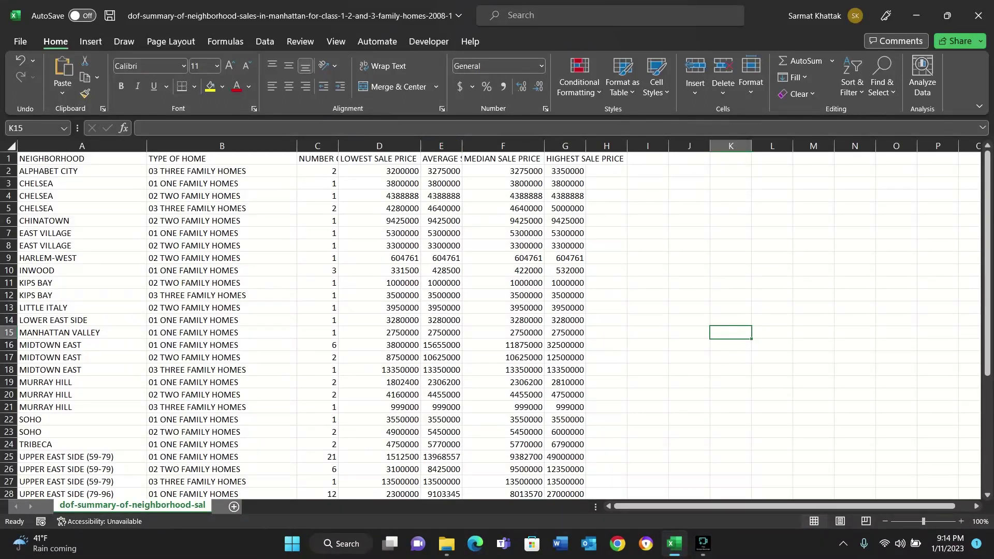
click(380, 197)
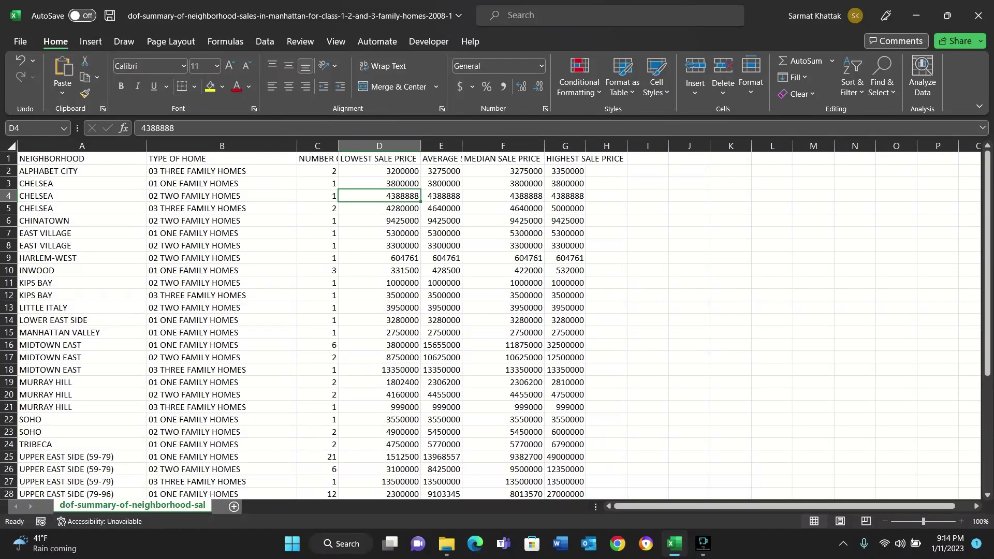
click(442, 196)
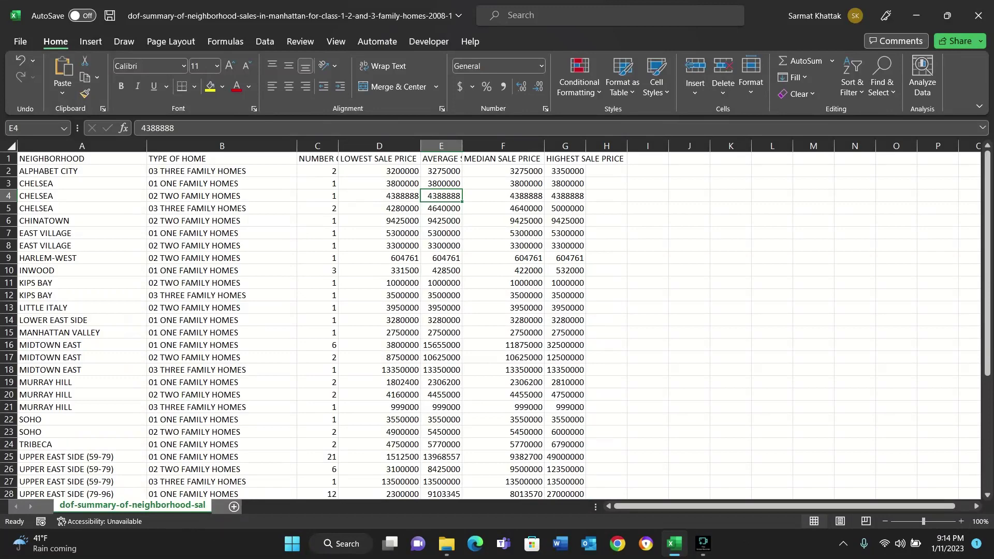
click(579, 78)
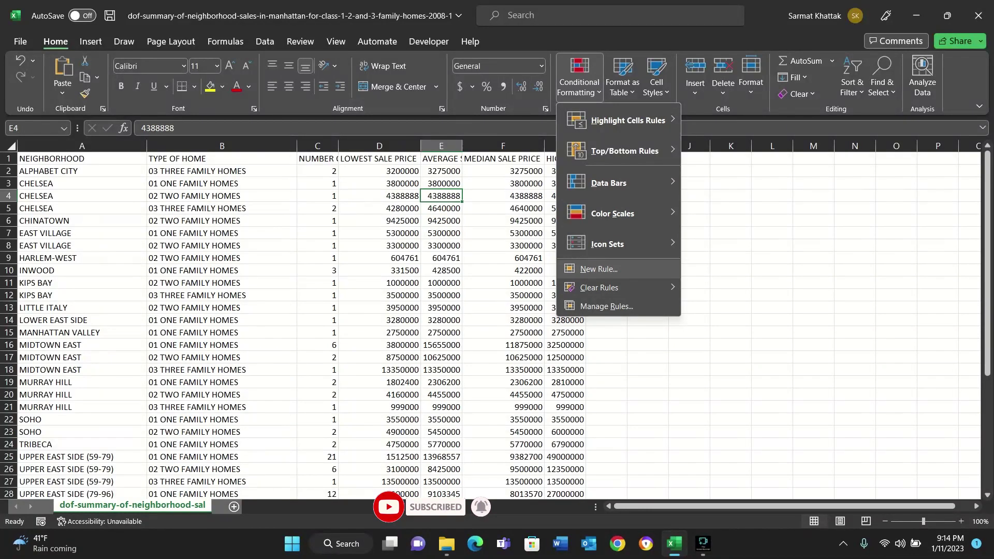
key(Escape)
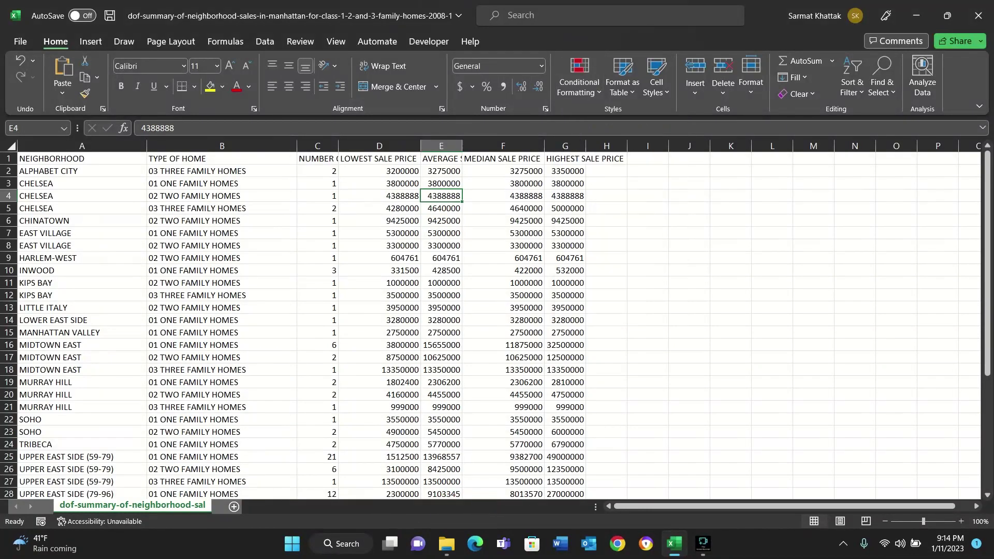